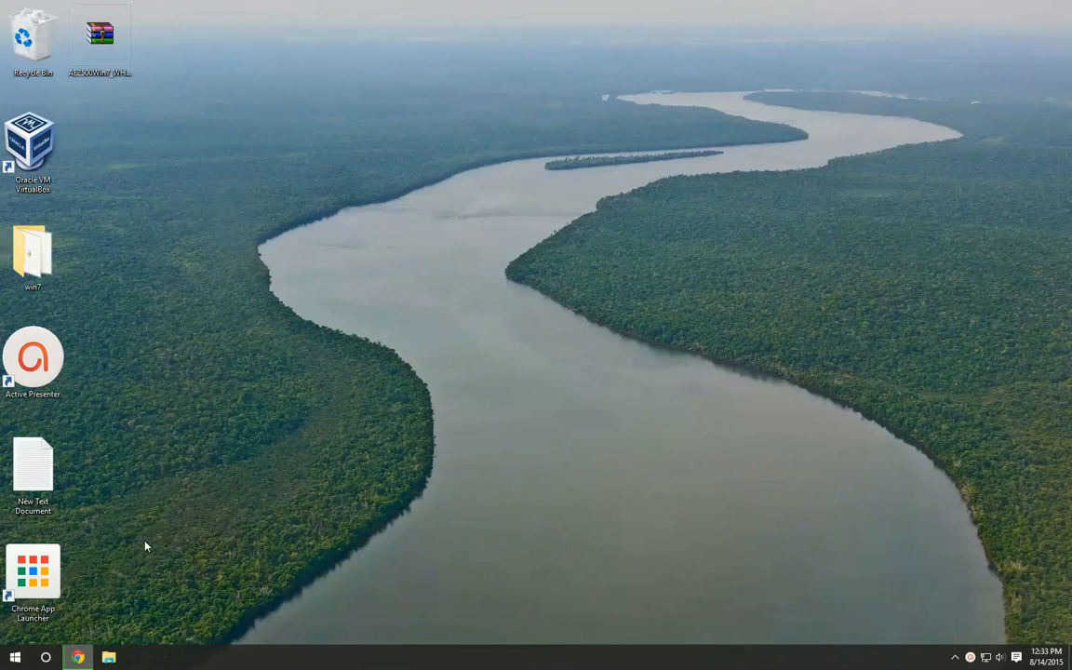
# Switch to Chrome and pull the New Tab page out into its own maximized browser window
pyautogui.click(8, 662)
pyautogui.click(10, 660)
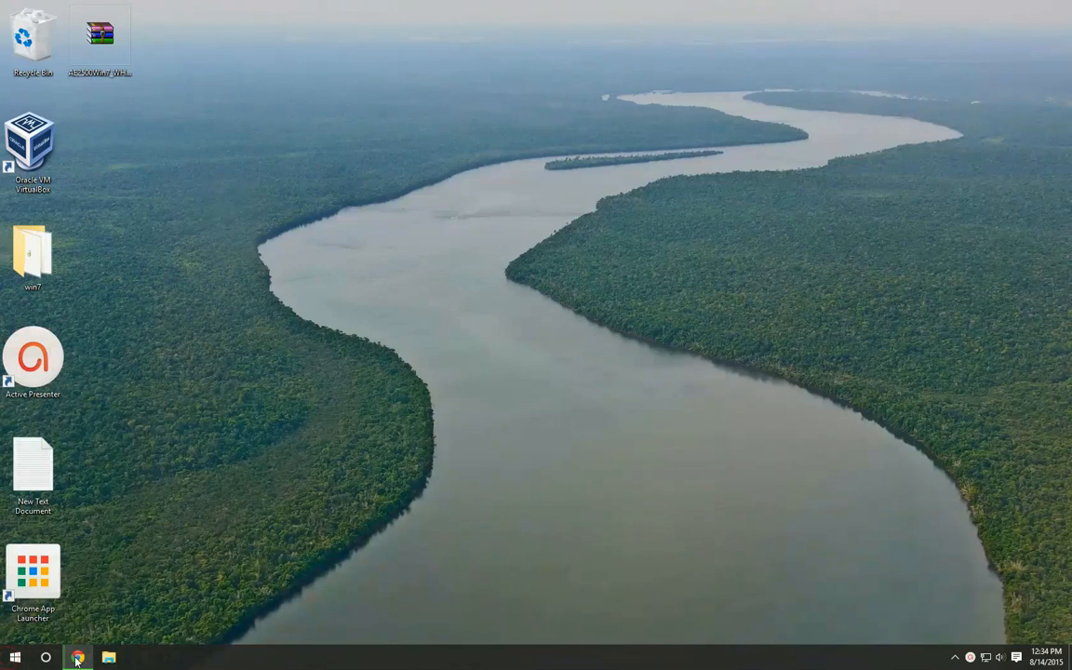
pyautogui.click(78, 658)
pyautogui.click(689, 67)
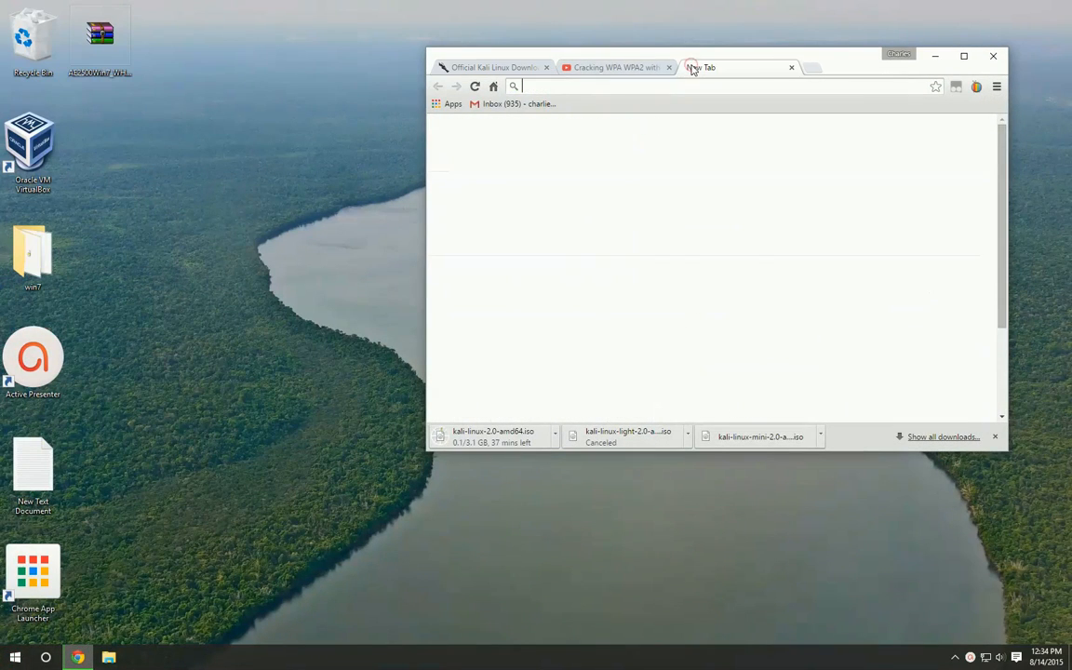
pyautogui.moveTo(693, 67); pyautogui.dragTo(605, 131)
pyautogui.doubleClick(605, 131)
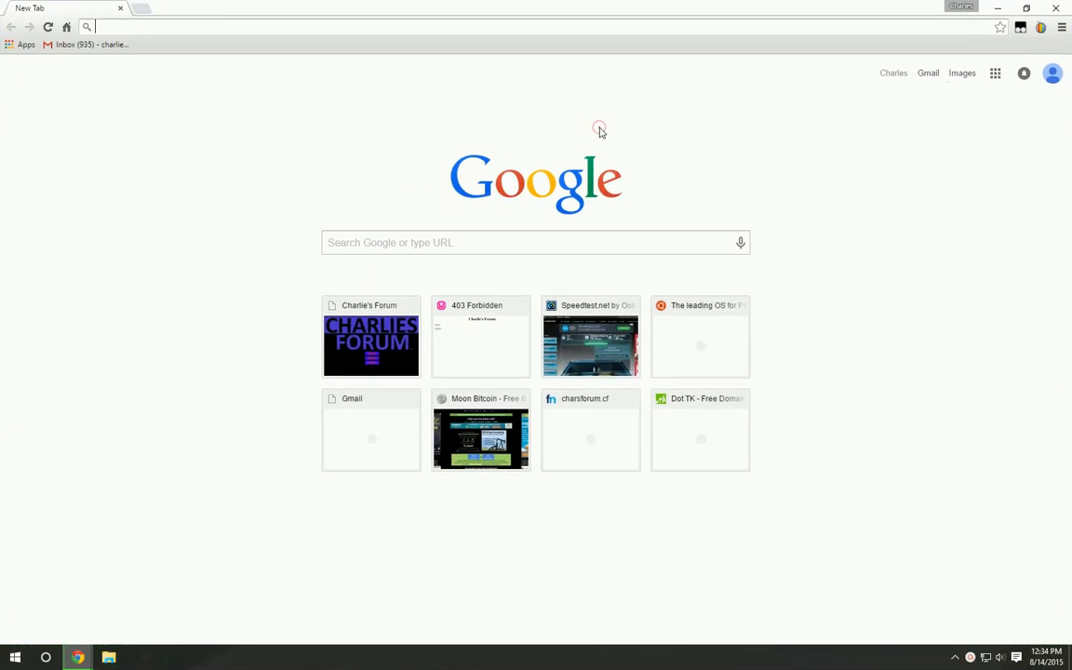
pyautogui.write('virtualbox')
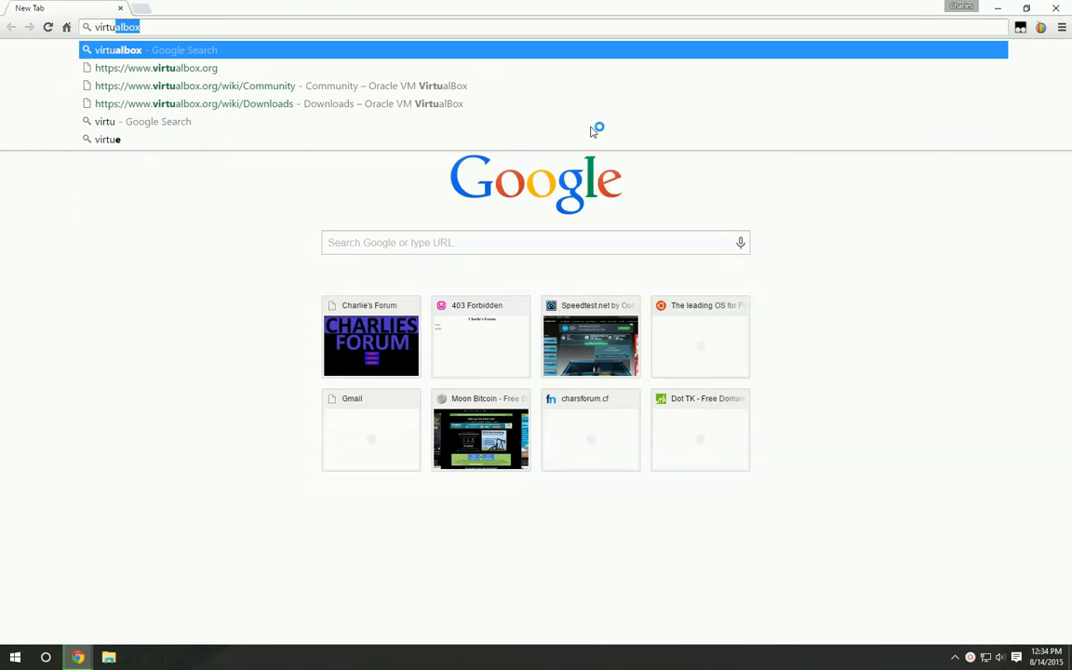
pyautogui.click(271, 69)
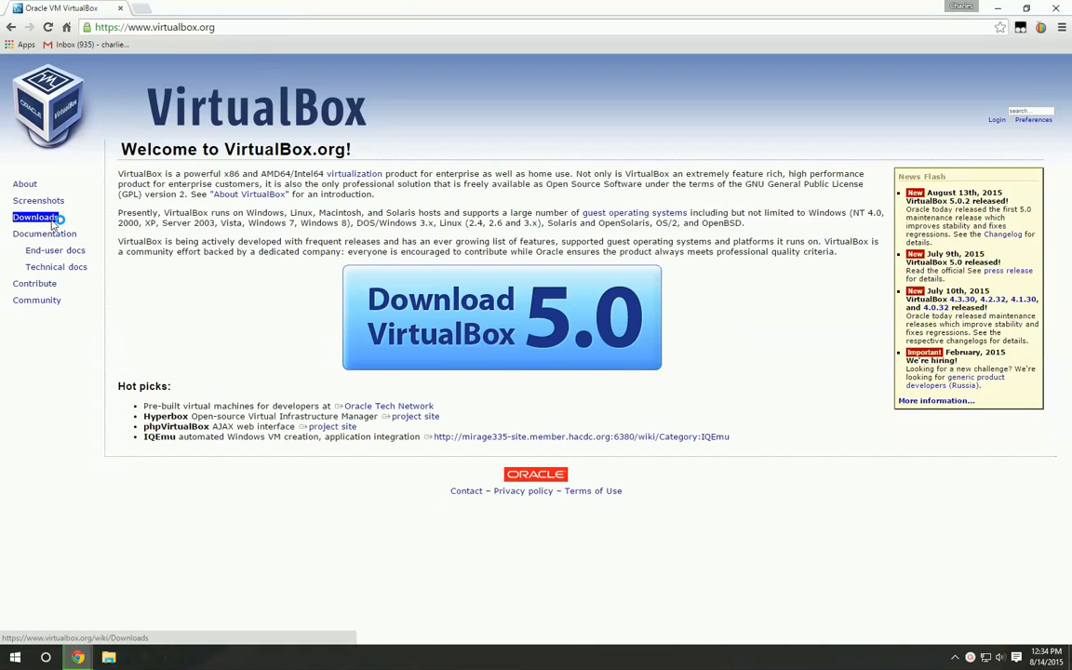
pyautogui.click(51, 218)
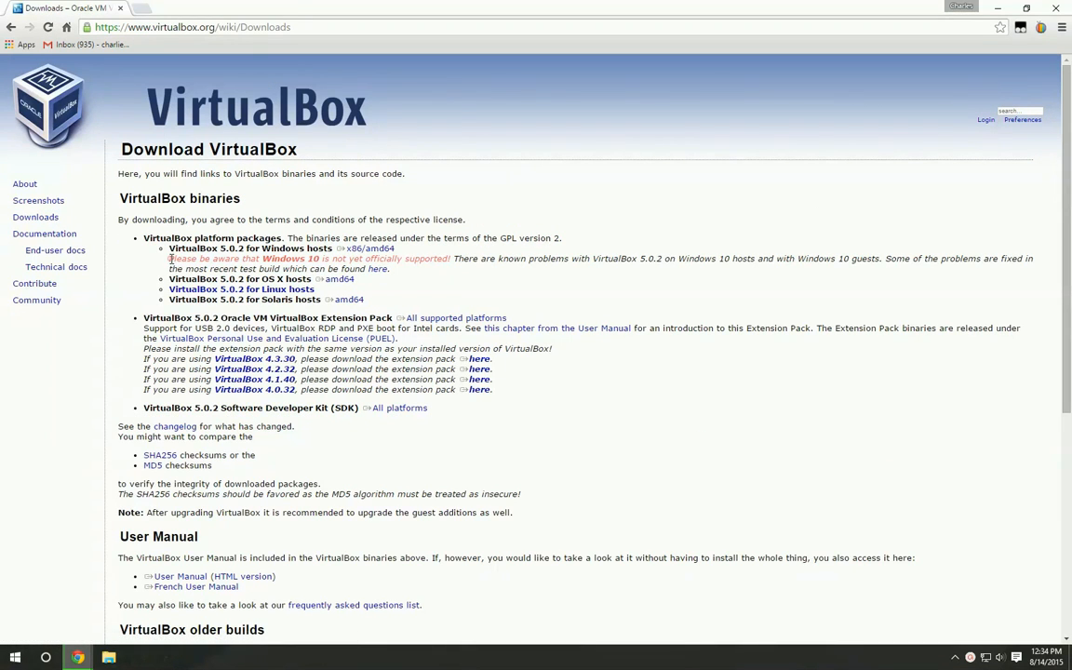
# Examine the notice about Windows 10 support under the Windows hosts package on the downloads page
pyautogui.moveTo(170, 259); pyautogui.dragTo(455, 268)
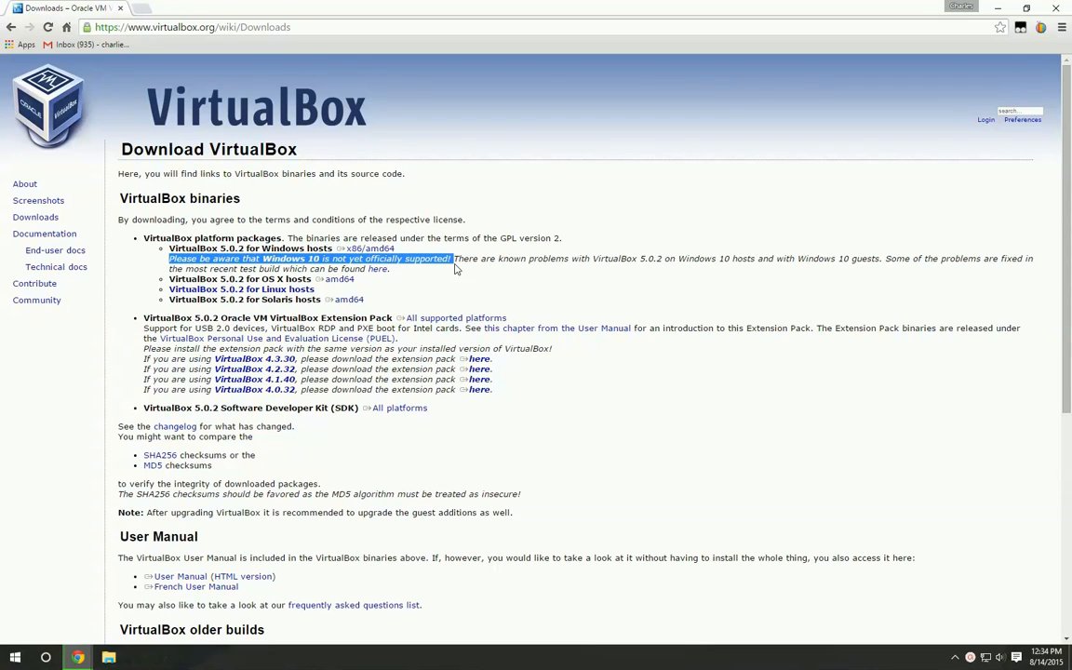
pyautogui.click(13, 663)
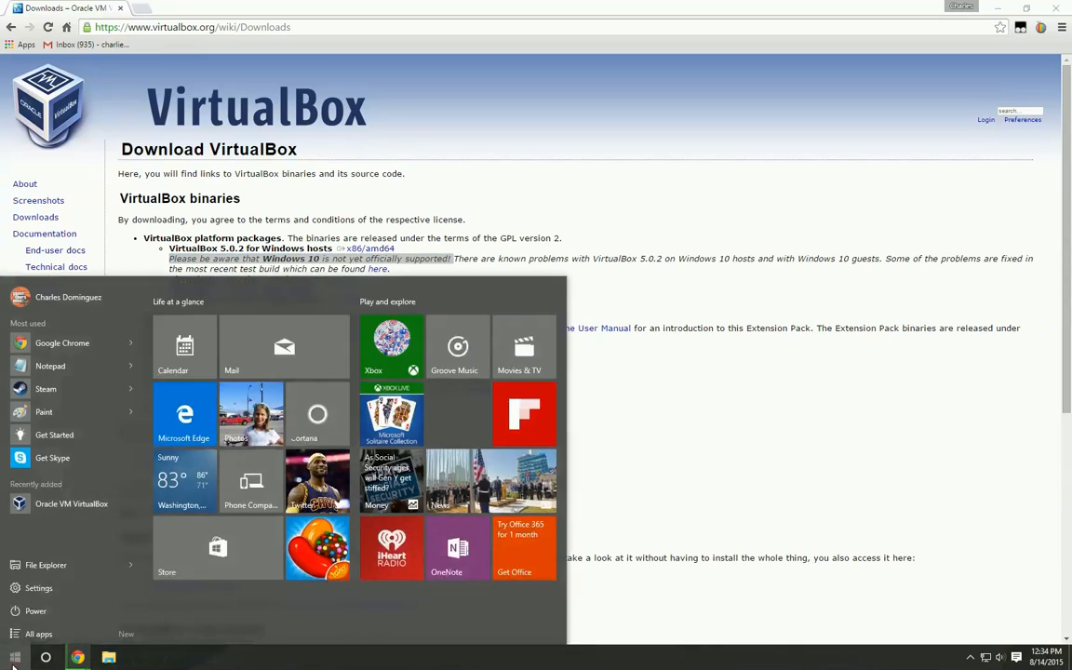
pyautogui.click(13, 663)
pyautogui.click(523, 85)
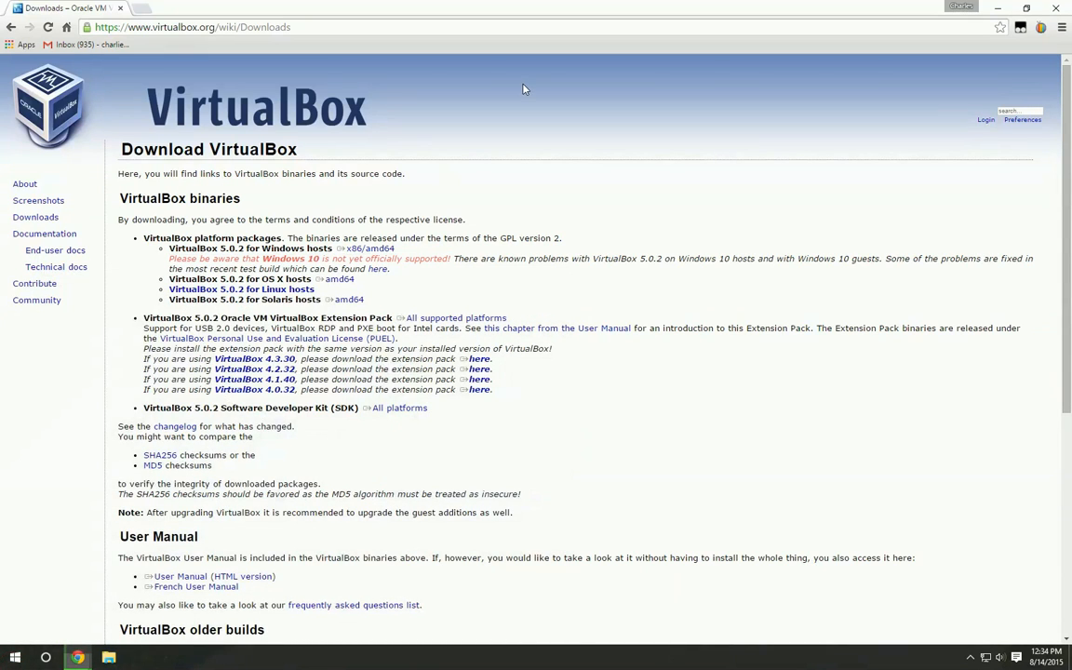
# Minimize both browser windows, launch Oracle VM VirtualBox from the desktop and move its manager window toward the screen's centre
pyautogui.click(998, 7)
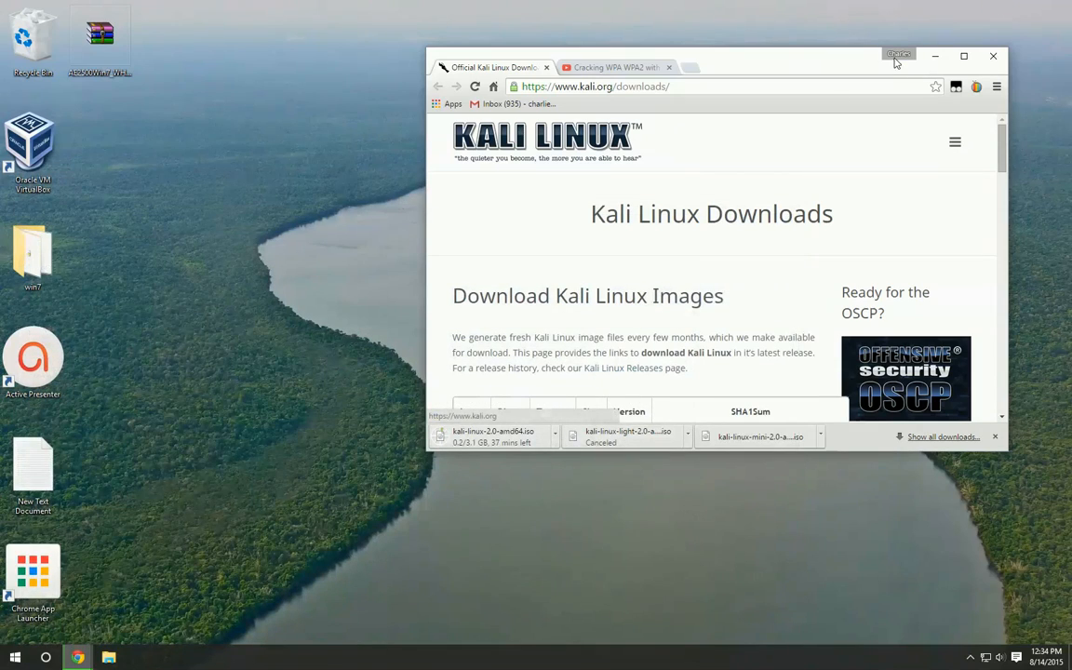
pyautogui.click(935, 56)
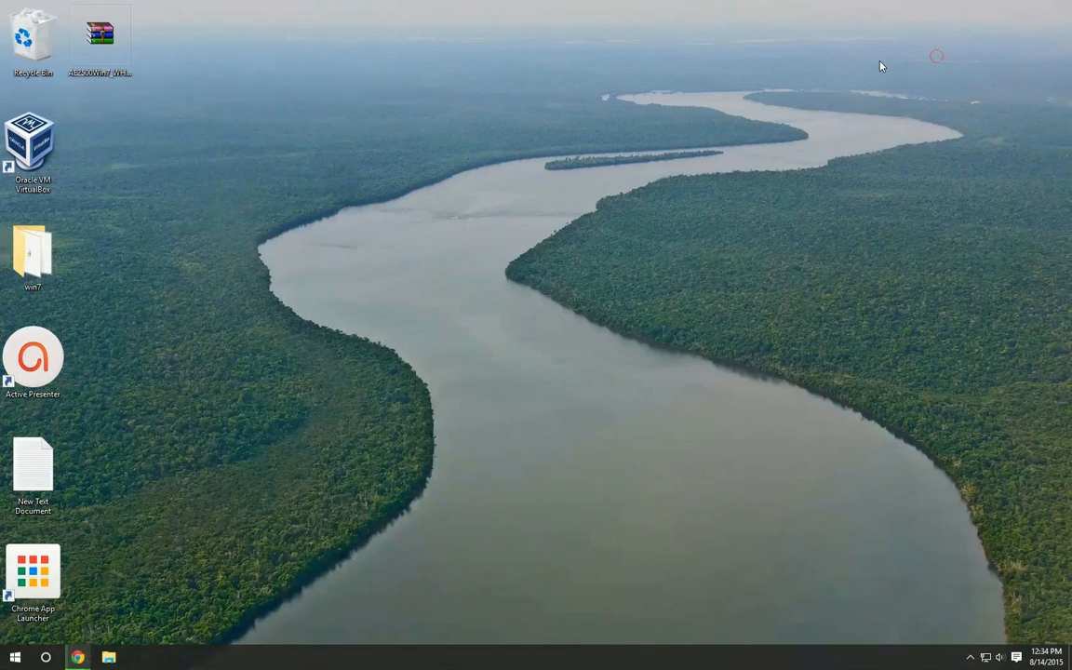
pyautogui.doubleClick(28, 150)
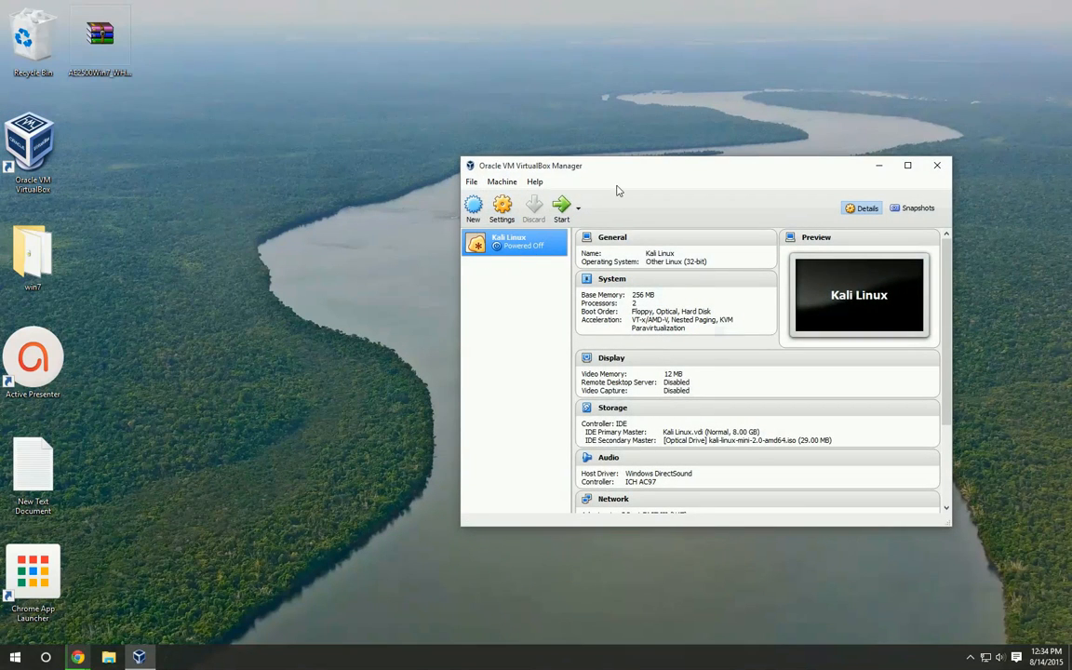
pyautogui.moveTo(616, 168); pyautogui.dragTo(465, 110)
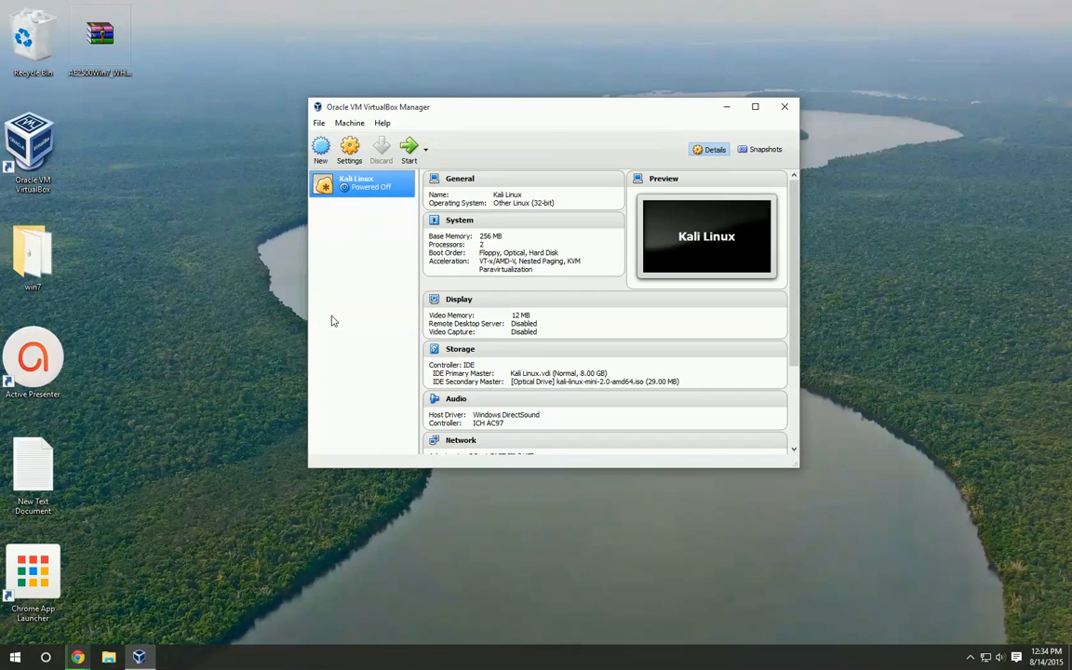
# Start a new virtual machine named Windows 7, with type Microsoft Windows and version Windows 7 (64-bit)
pyautogui.click(320, 151)
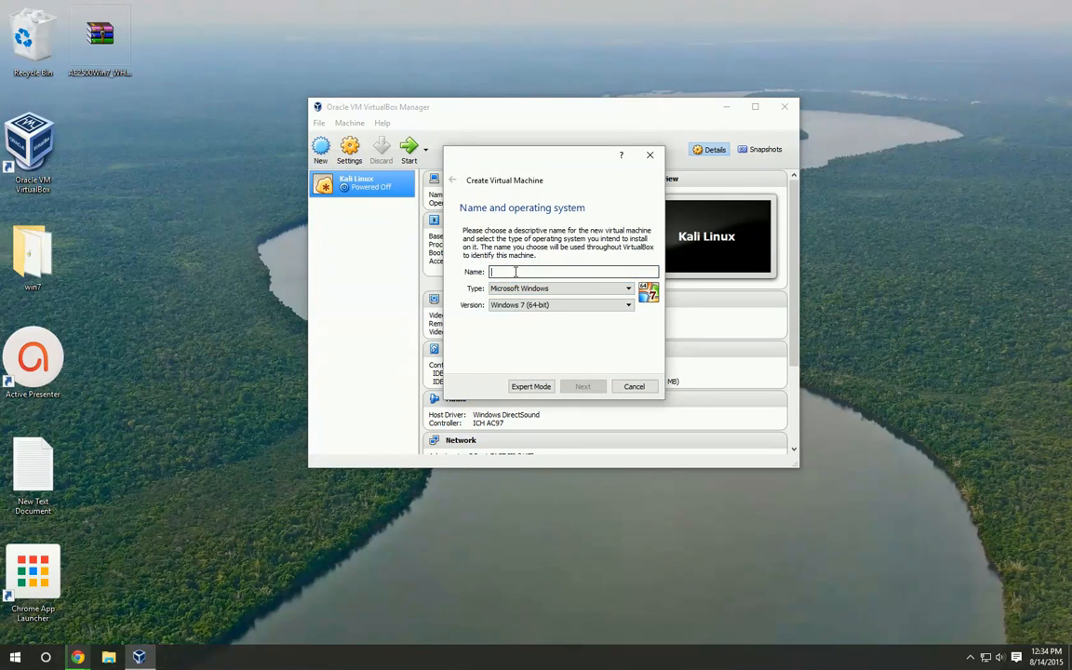
pyautogui.write('Windows 7')
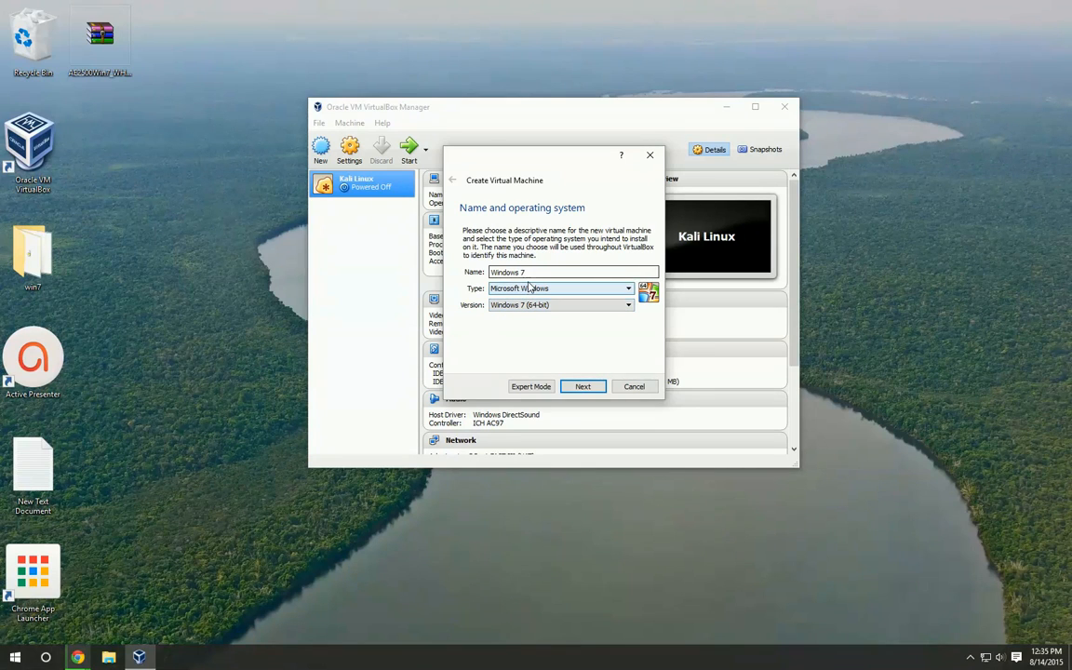
pyautogui.moveTo(508, 272); pyautogui.dragTo(490, 272)
pyautogui.click(554, 270)
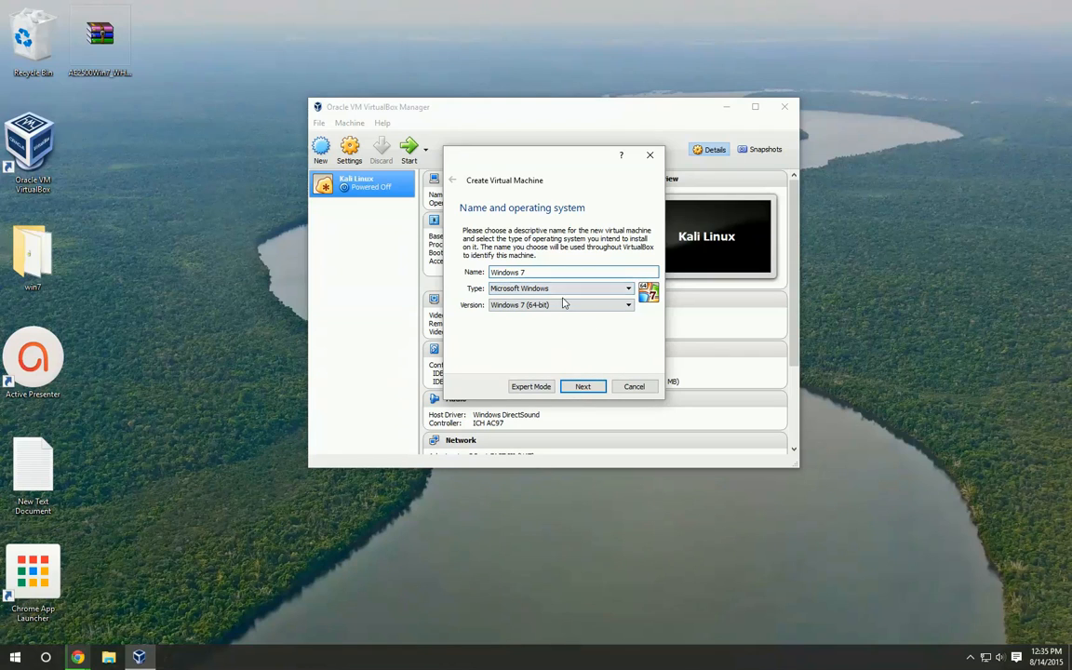
pyautogui.click(578, 385)
# Allocate 1024 MB of memory to the new virtual machine
pyautogui.moveTo(473, 271)
pyautogui.mouseDown()
pyautogui.moveTo(437, 273)
pyautogui.moveTo(481, 276)
pyautogui.mouseUp()
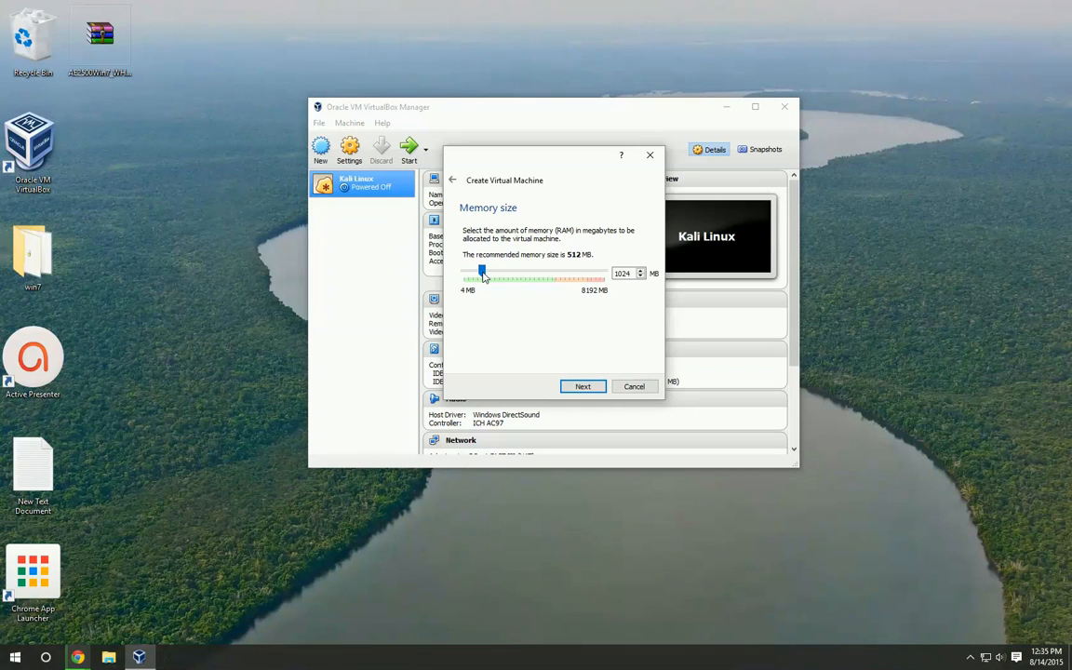
pyautogui.moveTo(630, 273); pyautogui.dragTo(616, 277)
pyautogui.click(637, 289)
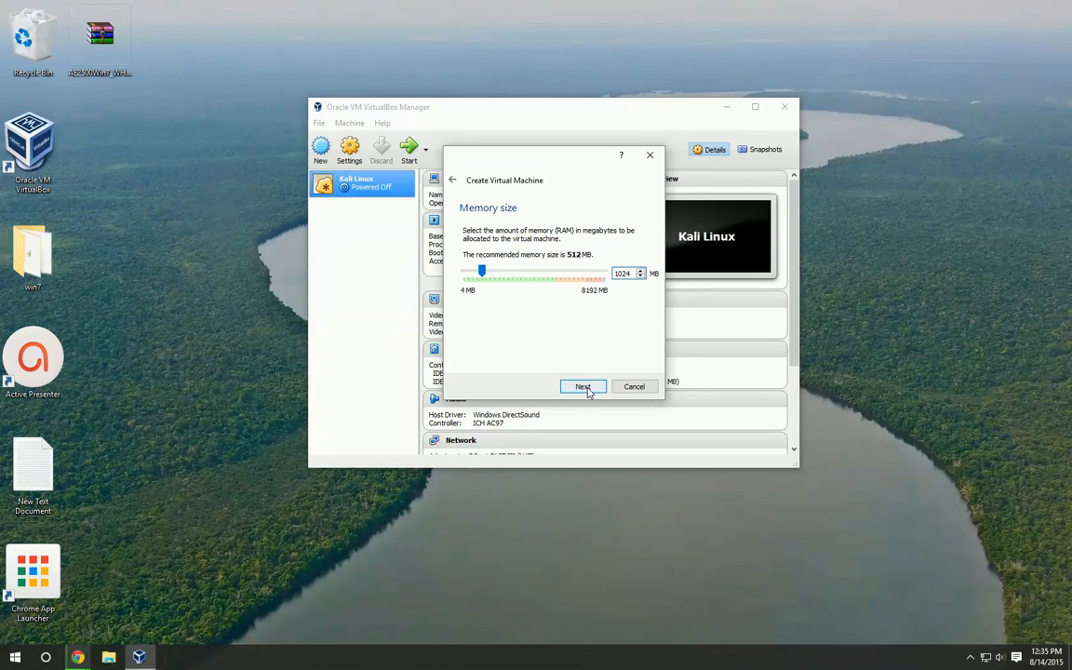
pyautogui.click(584, 387)
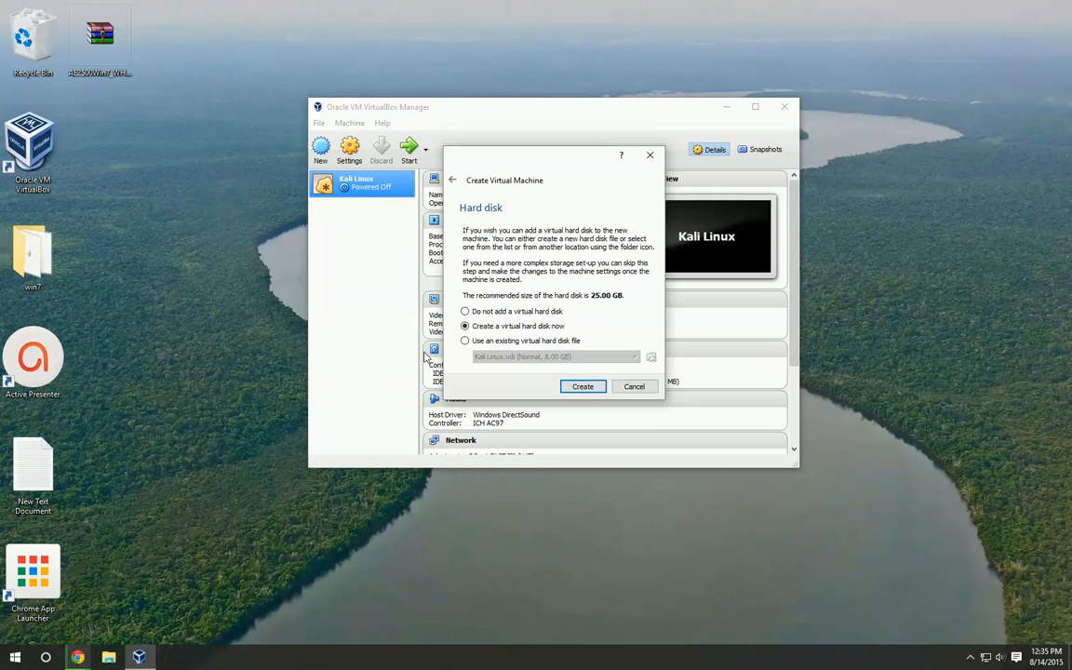
# Choose to create a virtual hard disk now, as a VDI (VirtualBox Disk Image) with dynamically allocated storage
pyautogui.click(584, 386)
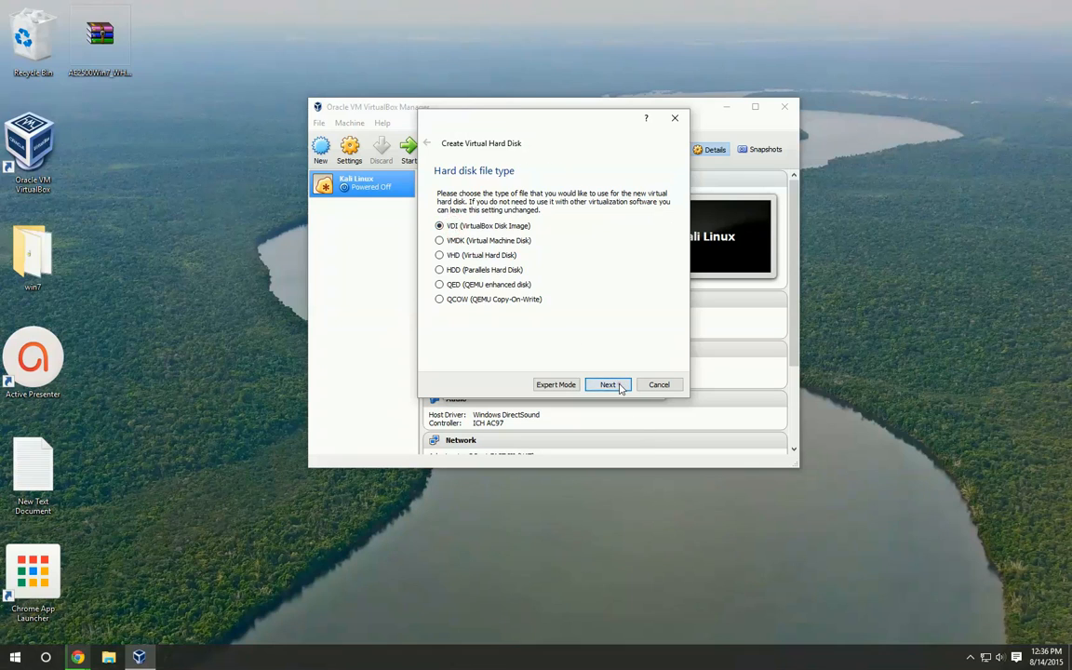
pyautogui.click(618, 386)
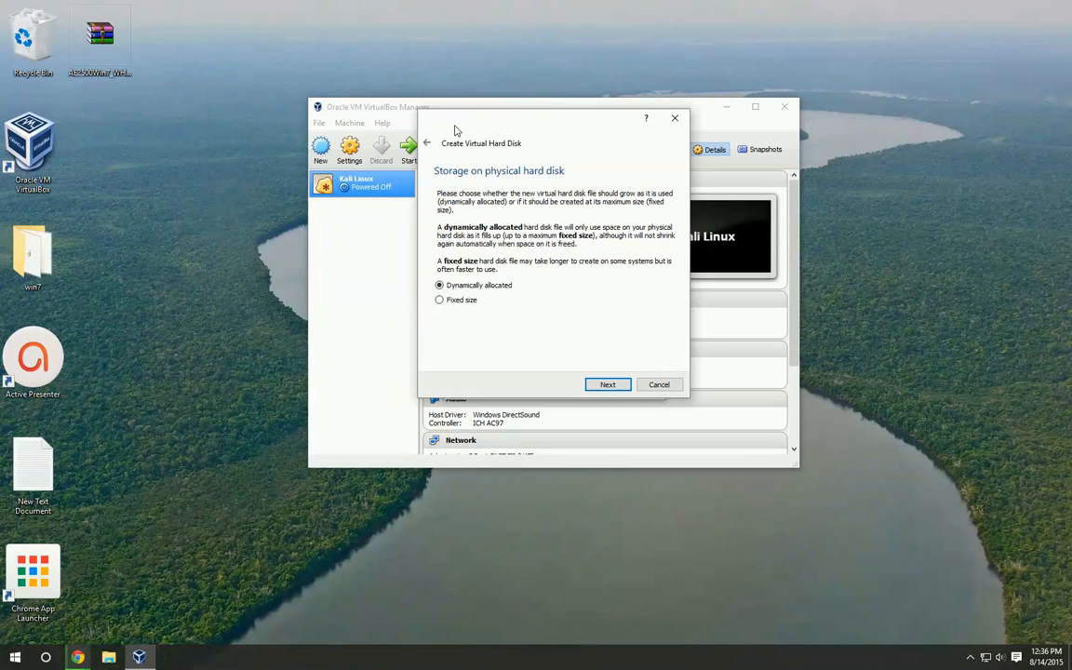
pyautogui.click(439, 300)
pyautogui.click(439, 285)
# Check the free space on the computer's drives in File Explorer, then minimize it
pyautogui.click(107, 657)
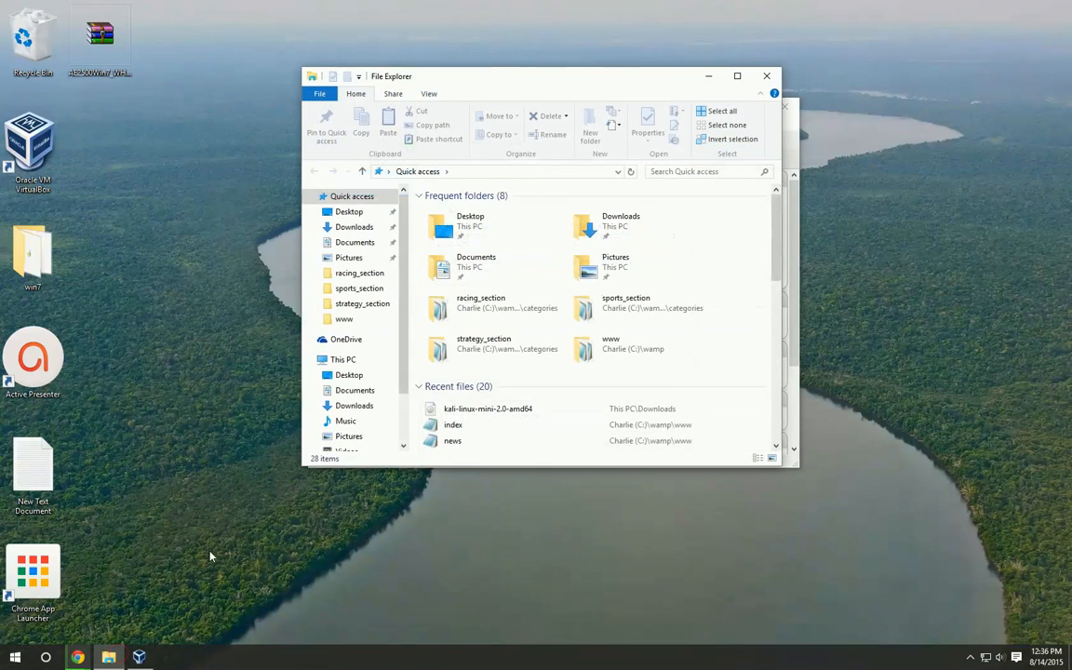
pyautogui.click(340, 359)
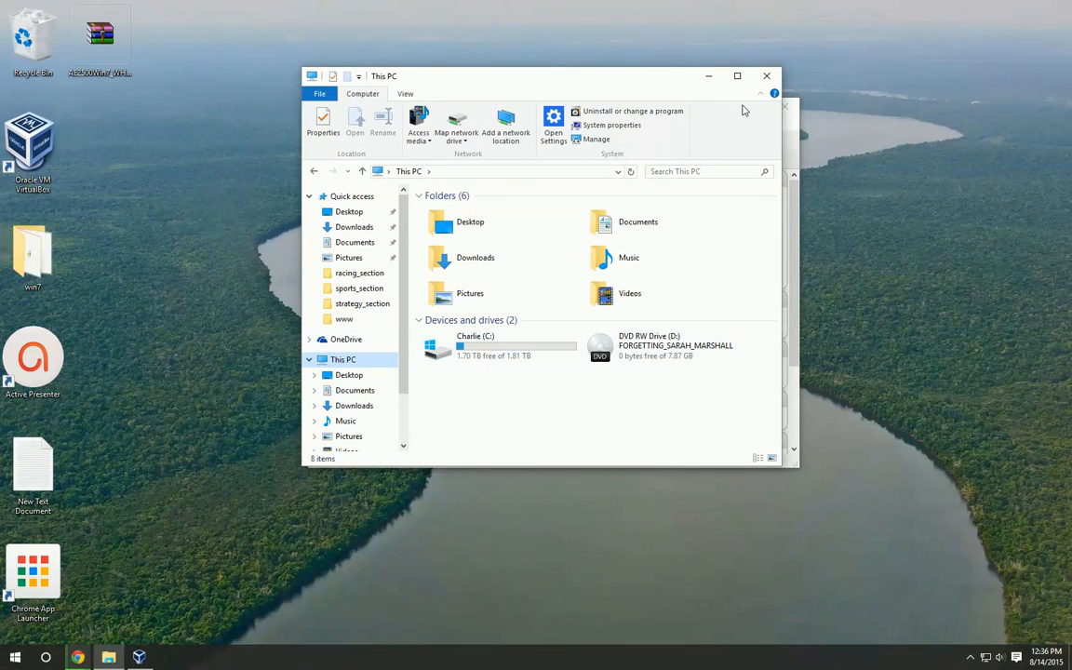
pyautogui.click(708, 75)
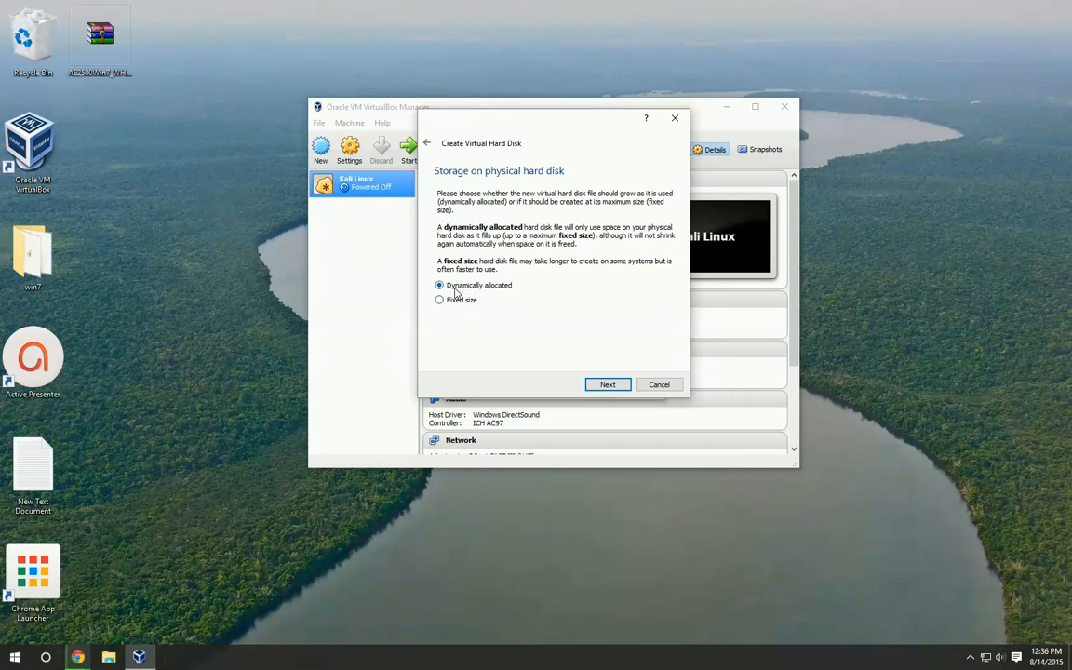
# Create the dynamically allocated virtual disk with the file name Windows 7 and a size of 25.00 GB
pyautogui.click(609, 384)
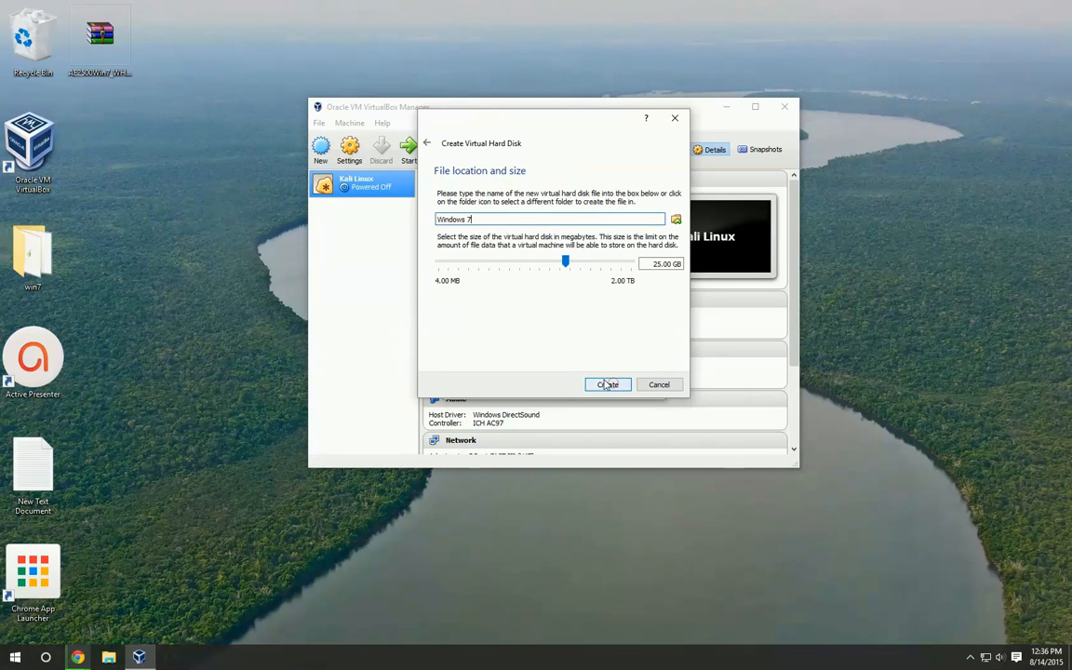
pyautogui.tripleClick(491, 220)
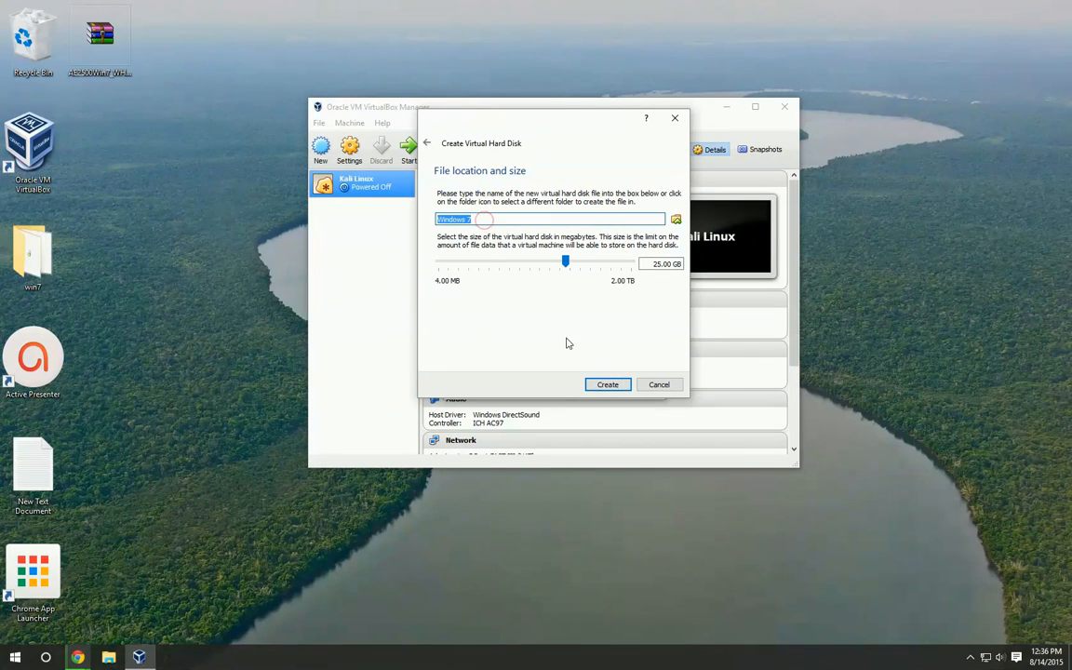
pyautogui.tripleClick(651, 264)
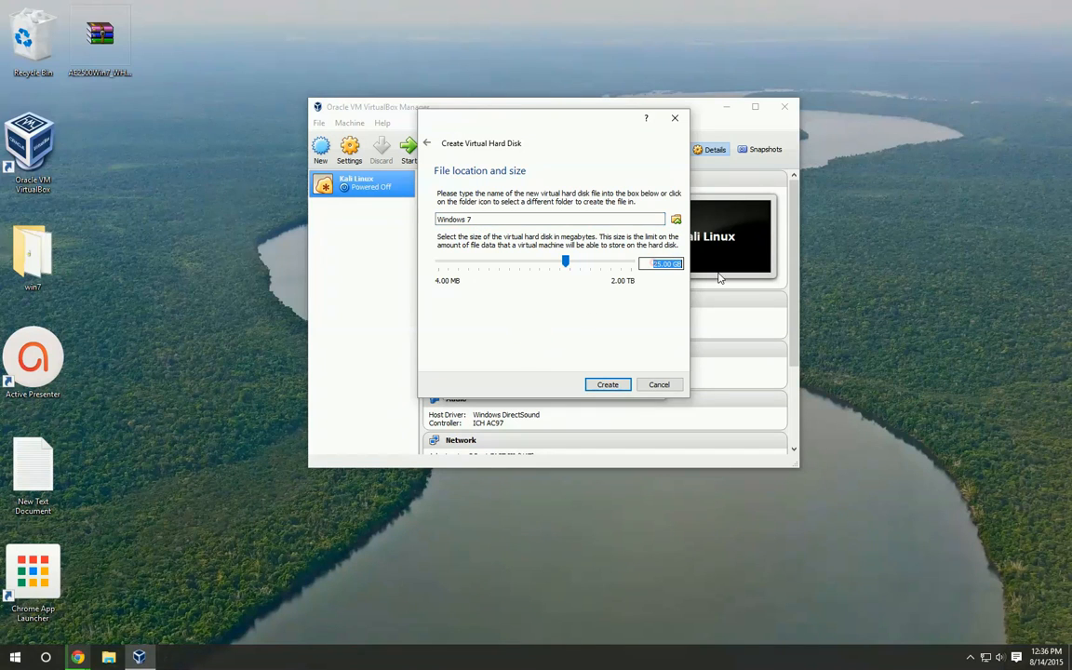
pyautogui.click(591, 386)
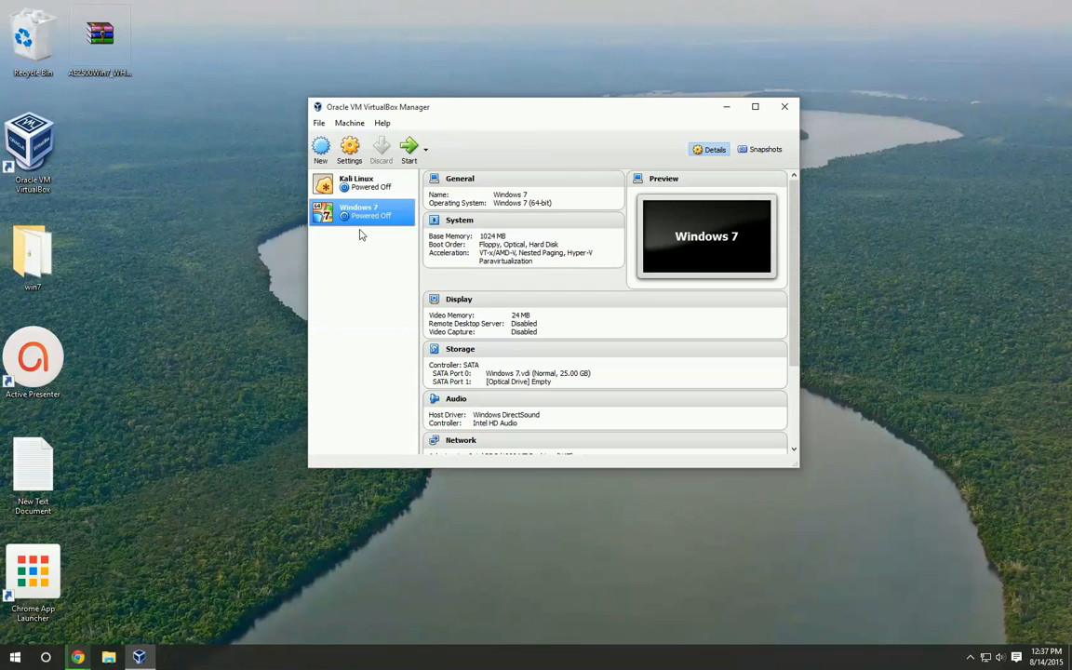
# Open the Windows 7 machine's storage settings and select the empty optical drive under the SATA controller
pyautogui.click(350, 149)
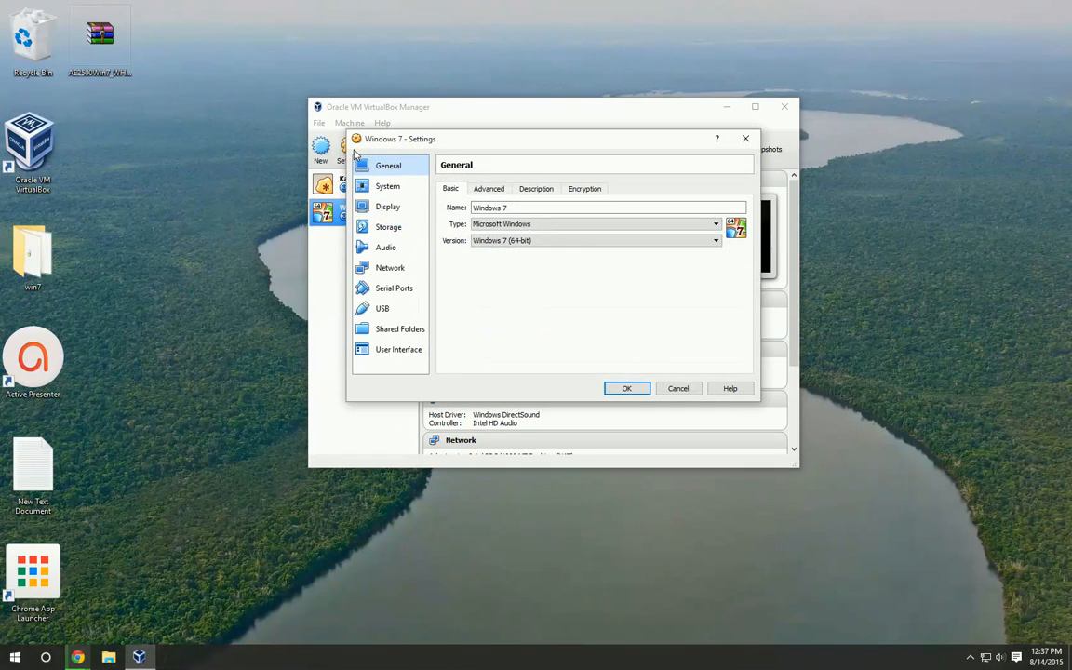
pyautogui.click(383, 225)
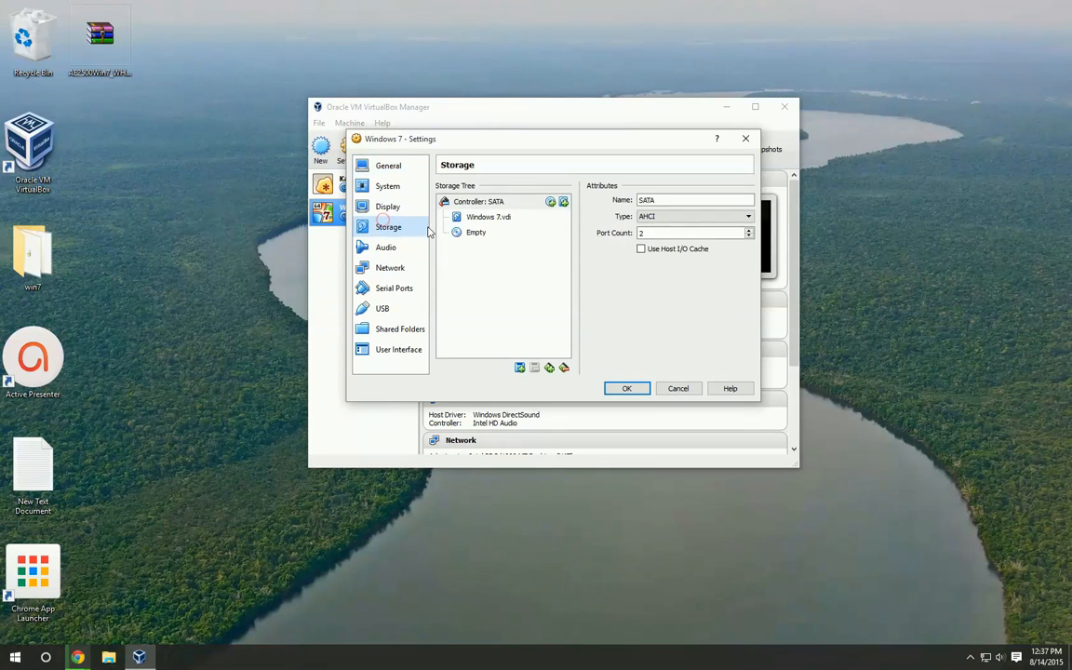
pyautogui.click(457, 233)
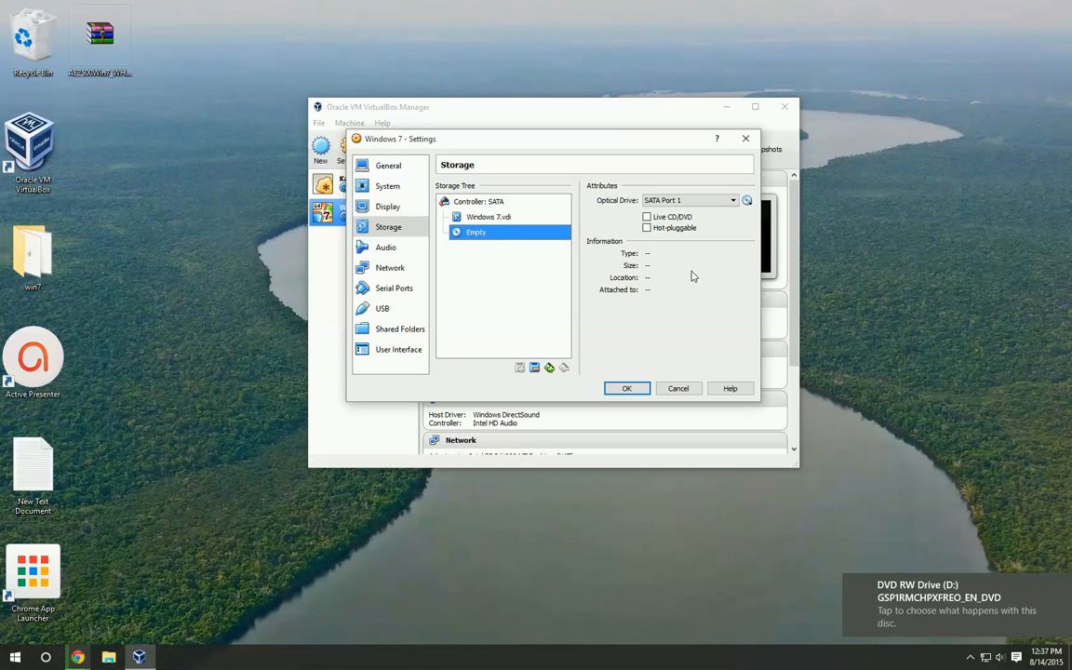
pyautogui.click(746, 201)
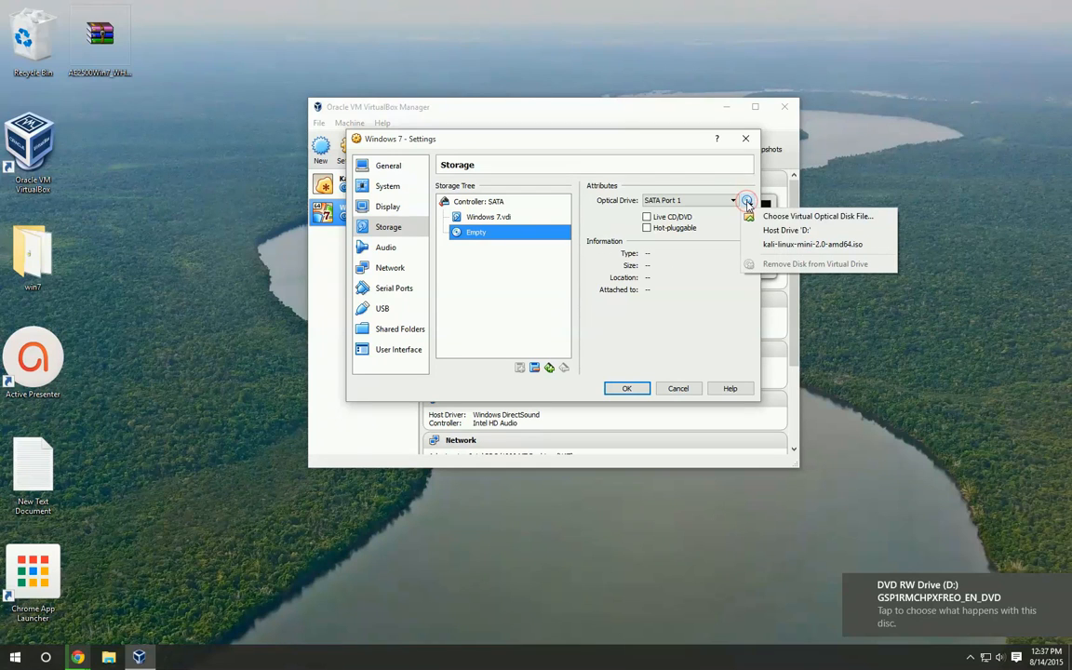
pyautogui.click(800, 216)
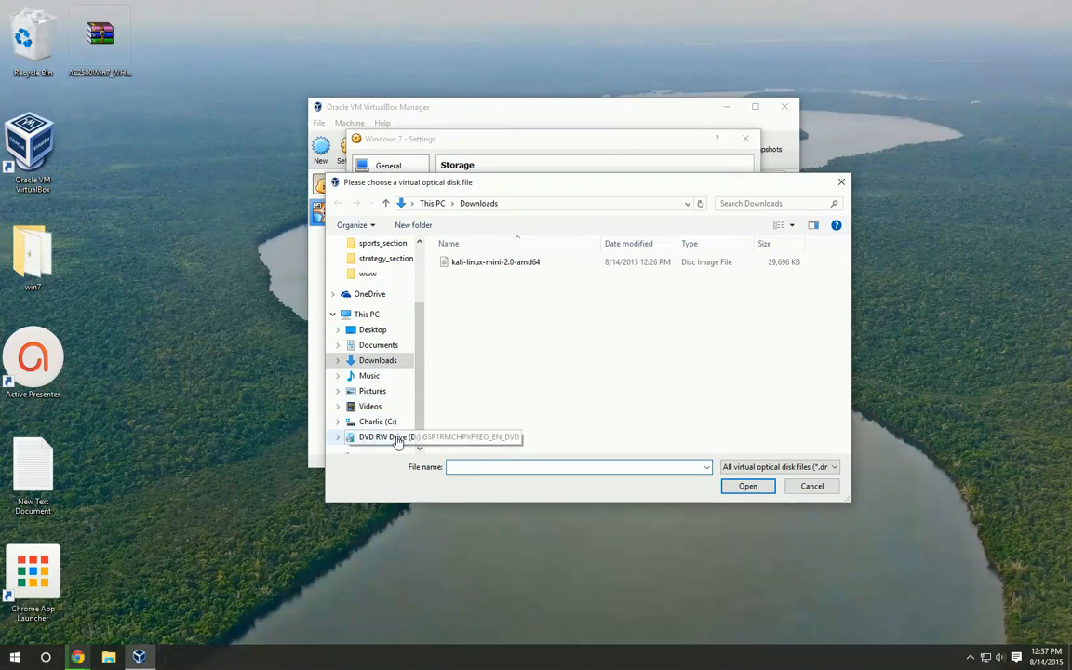
pyautogui.click(338, 439)
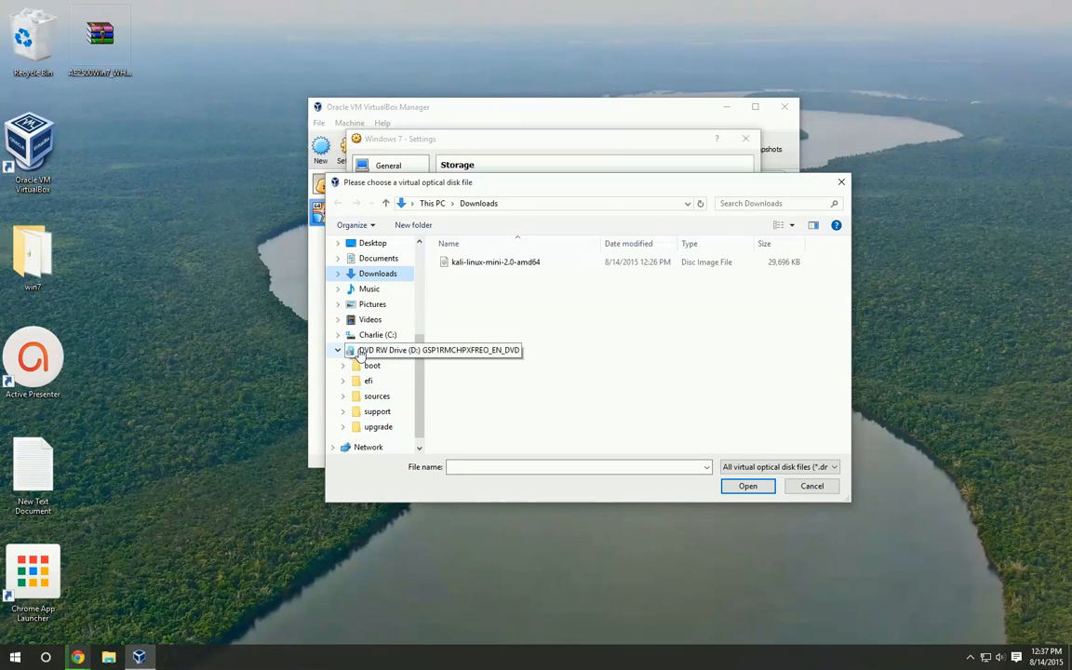
pyautogui.click(365, 351)
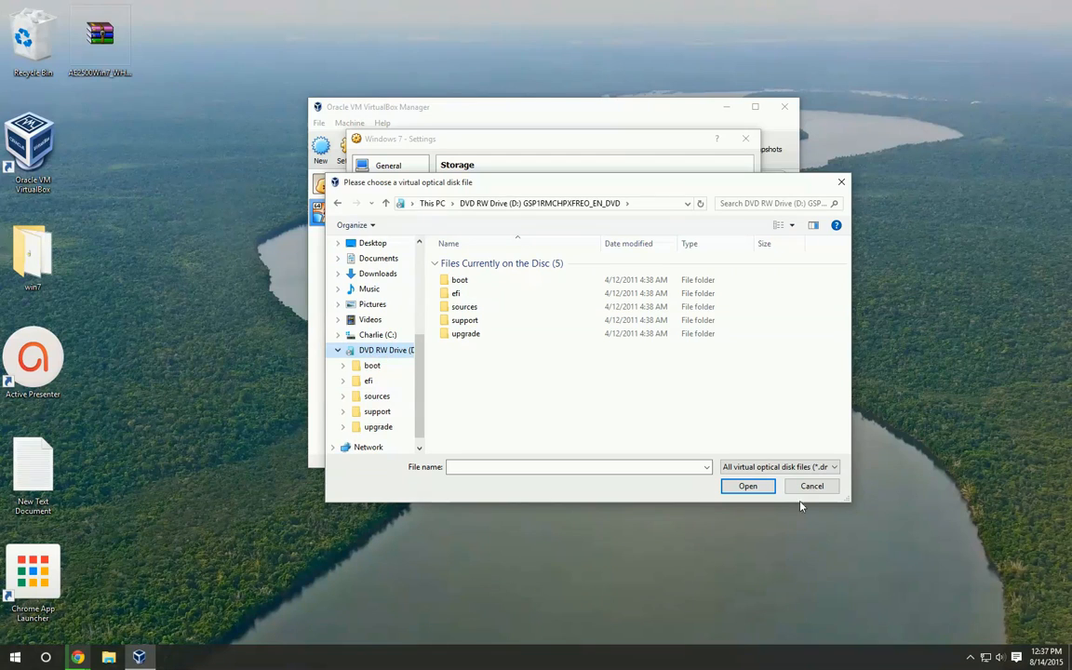
pyautogui.click(807, 486)
# Attach the computer's host drive D: to the empty optical drive of the Windows 7 machine
pyautogui.rightClick(501, 259)
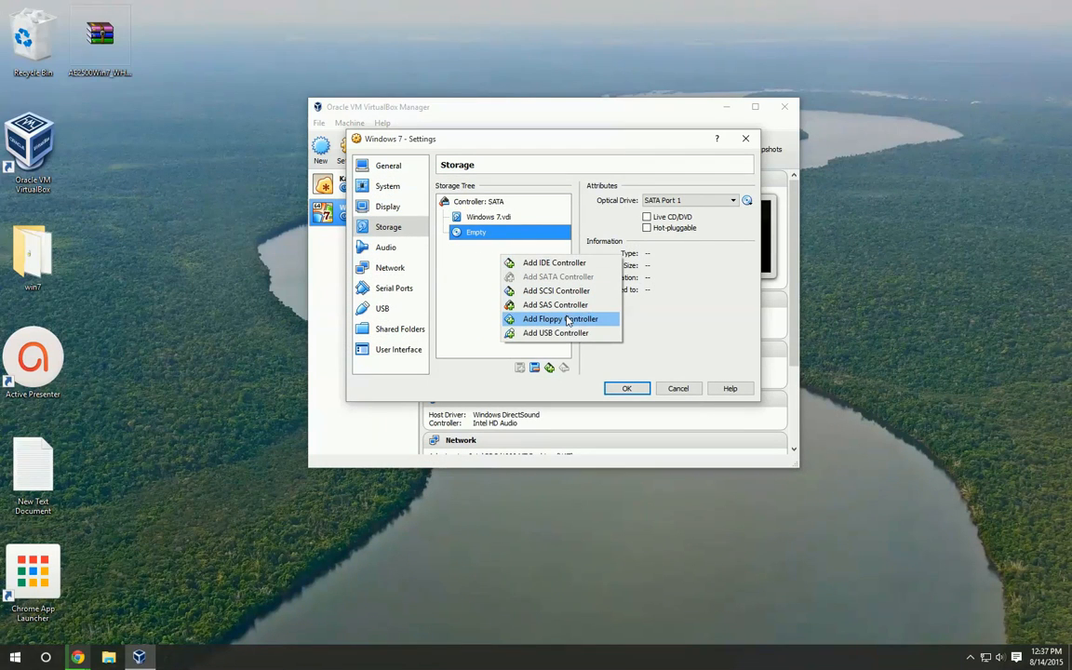
pyautogui.click(747, 200)
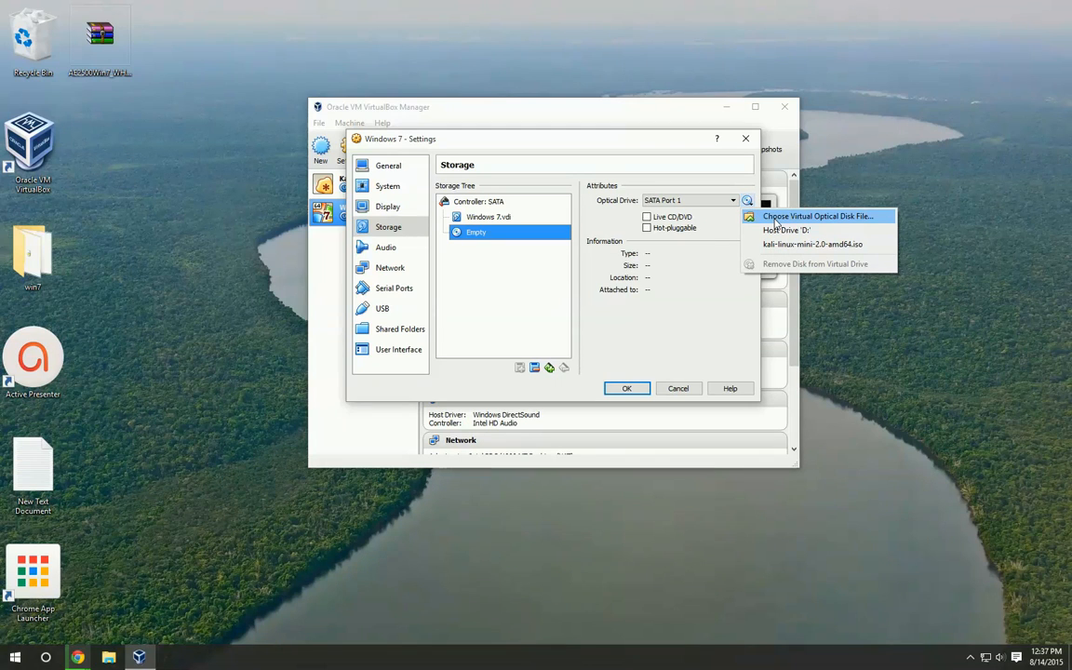
pyautogui.click(780, 233)
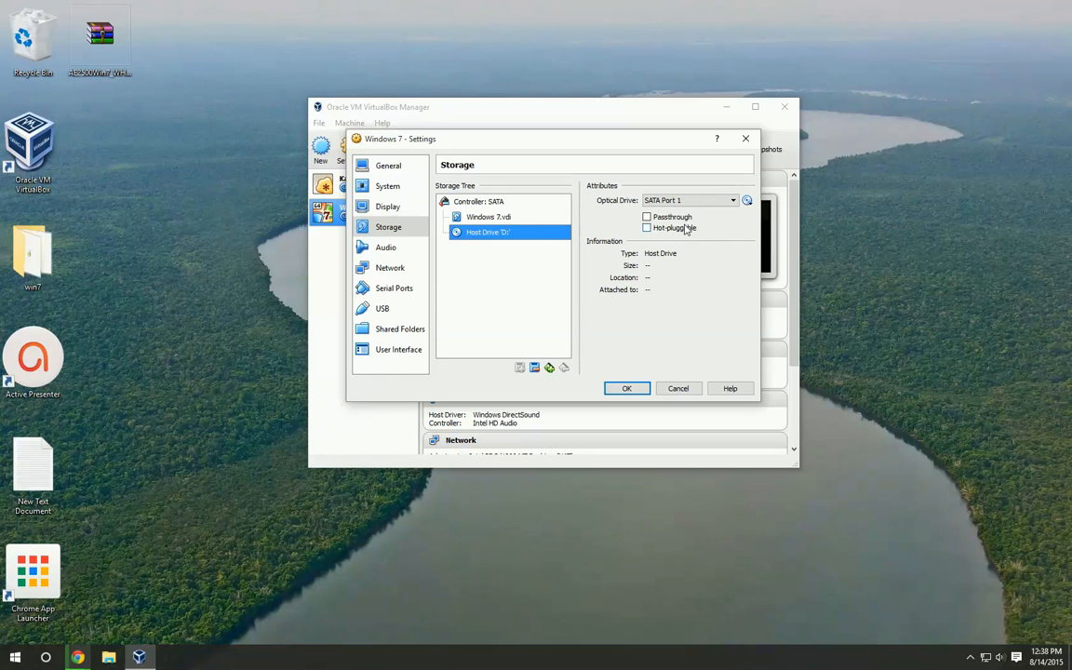
pyautogui.click(747, 200)
pyautogui.click(764, 217)
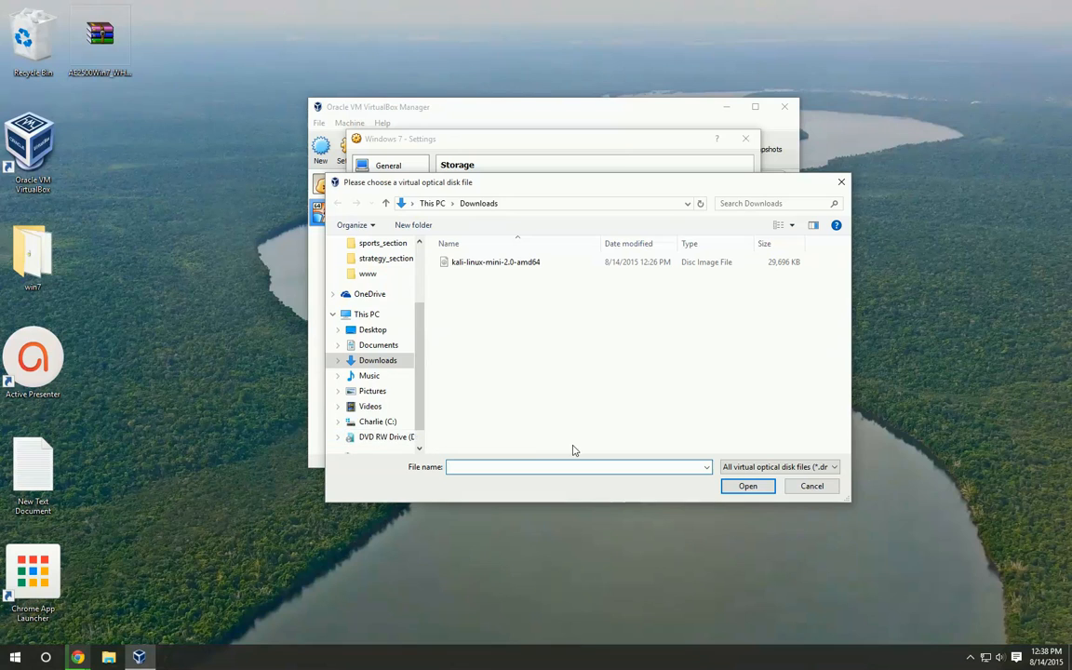
pyautogui.click(801, 488)
pyautogui.click(747, 201)
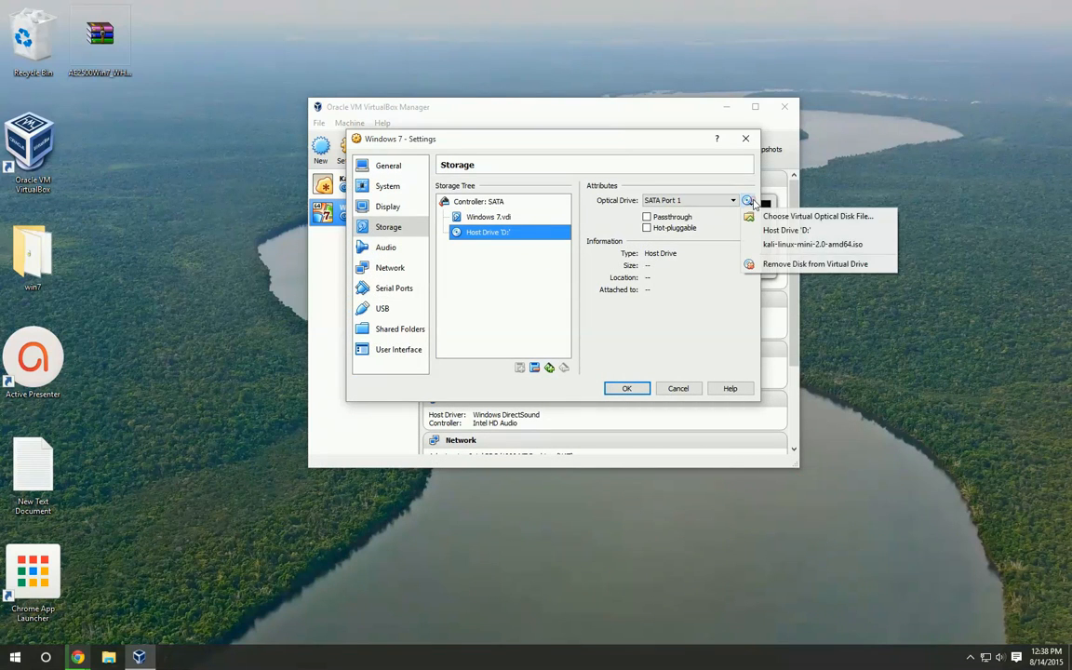
pyautogui.click(761, 218)
pyautogui.click(468, 265)
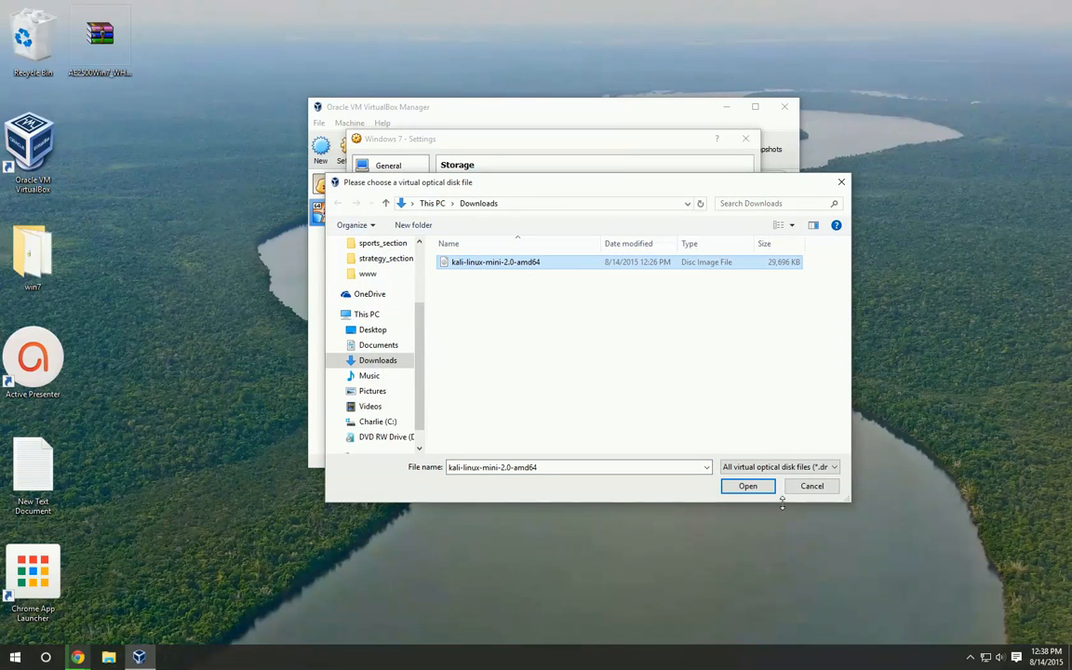
pyautogui.click(812, 485)
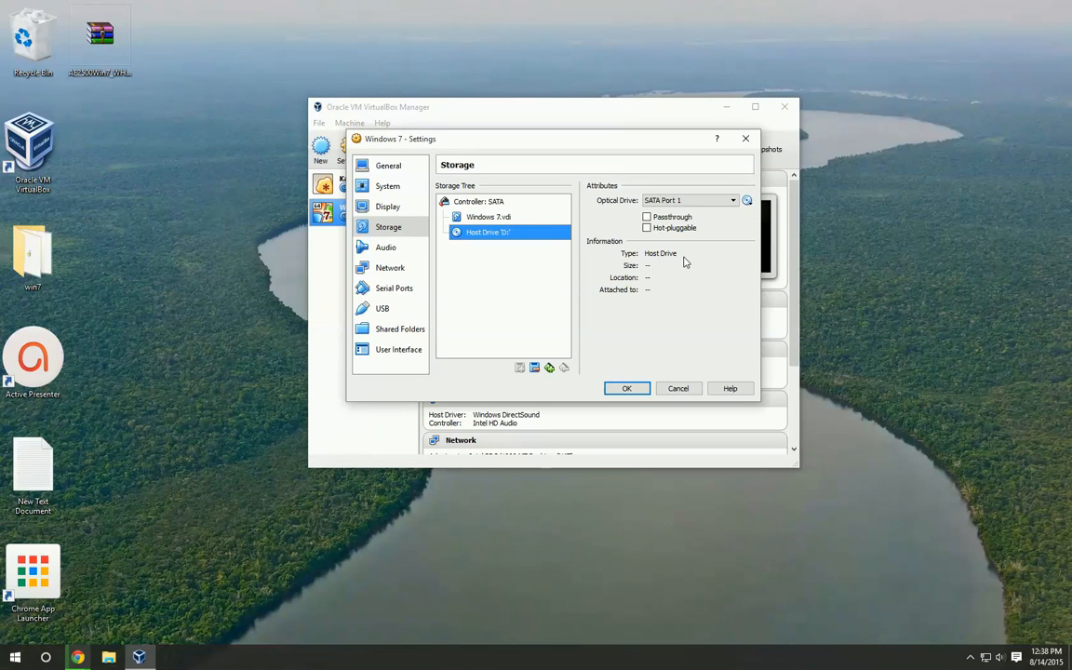
# Save the storage settings and start the Windows 7 virtual machine
pyautogui.click(626, 388)
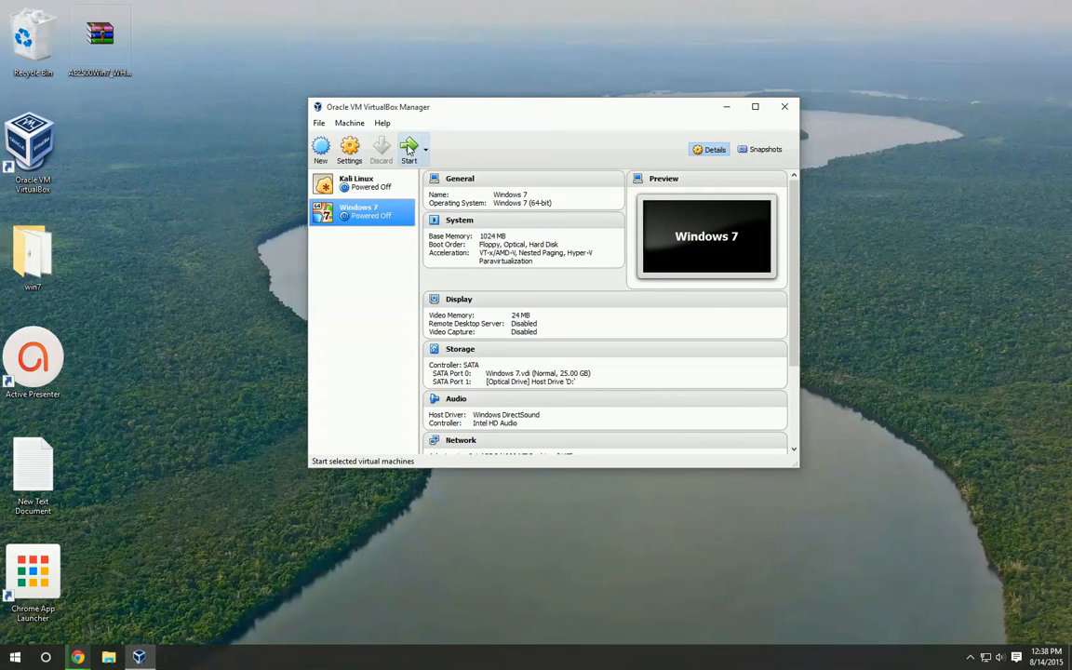
pyautogui.click(408, 150)
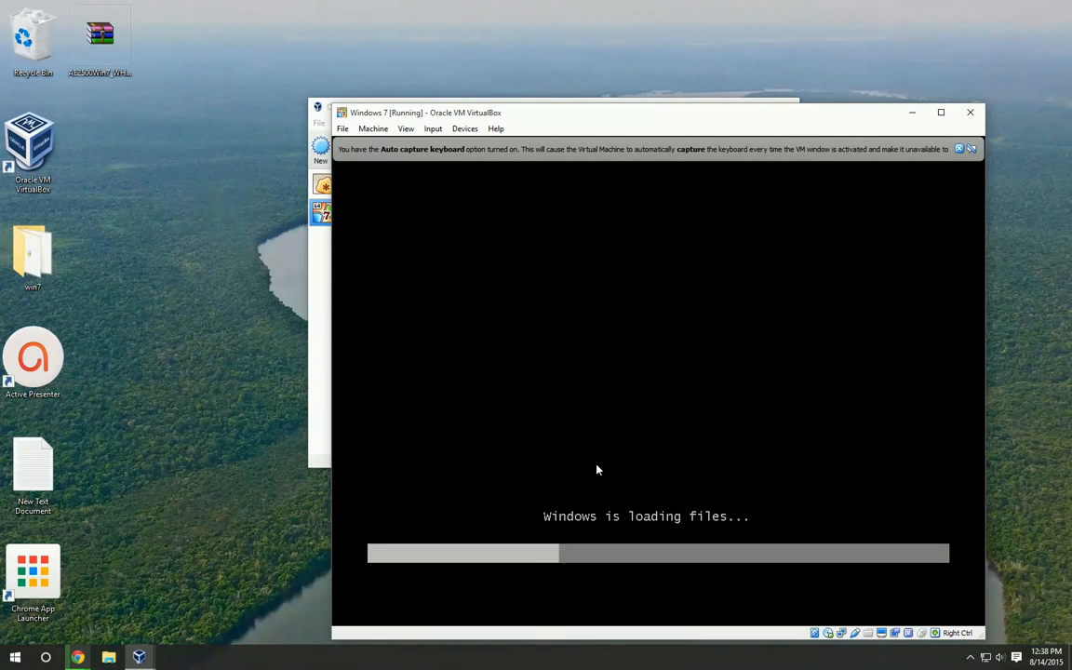
pyautogui.moveTo(493, 118); pyautogui.dragTo(380, 72)
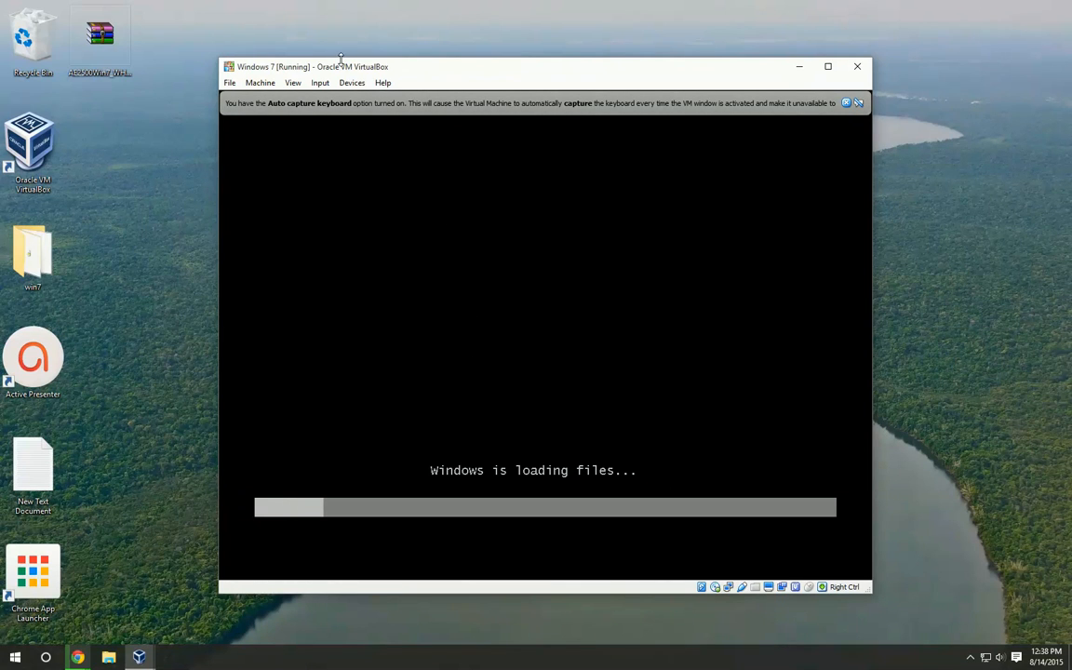
pyautogui.moveTo(349, 67); pyautogui.dragTo(610, 128)
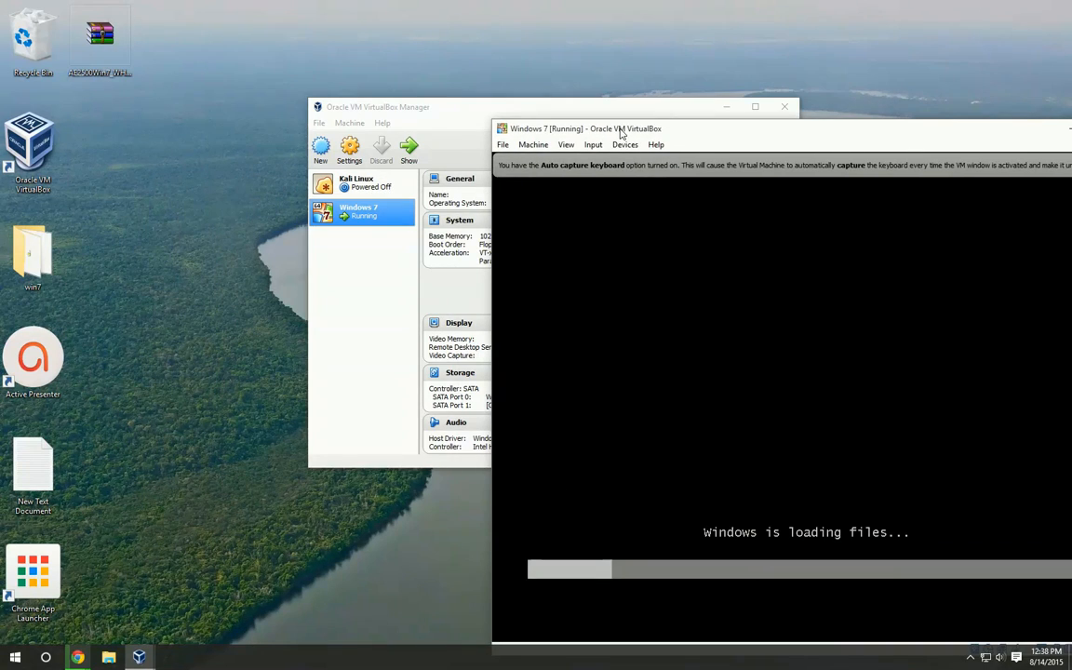
pyautogui.click(391, 160)
pyautogui.click(348, 151)
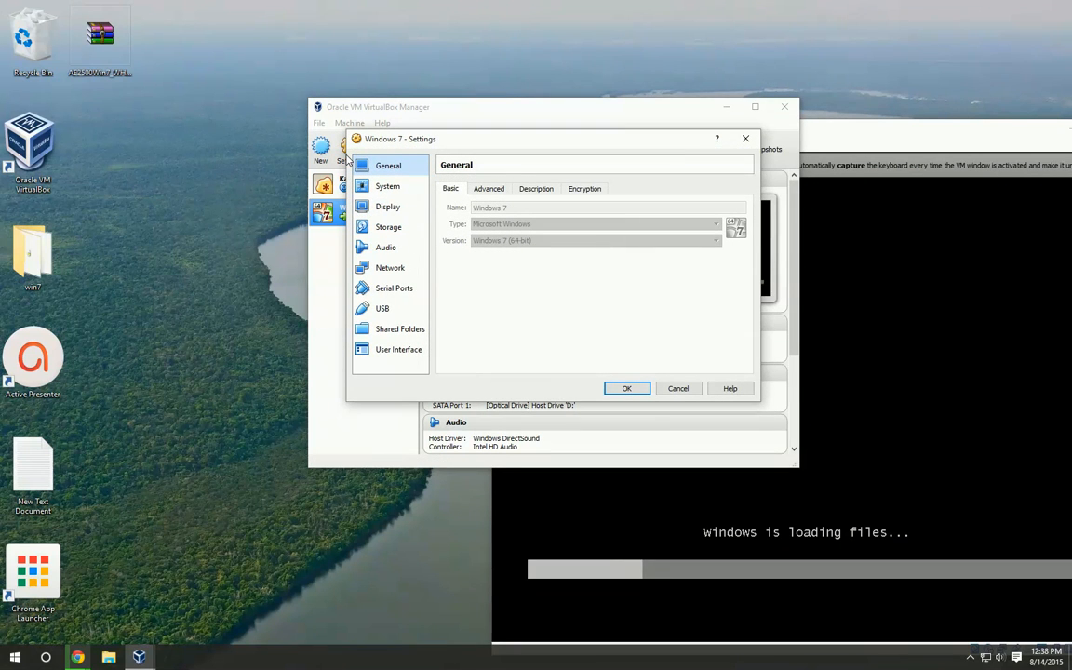
pyautogui.click(922, 137)
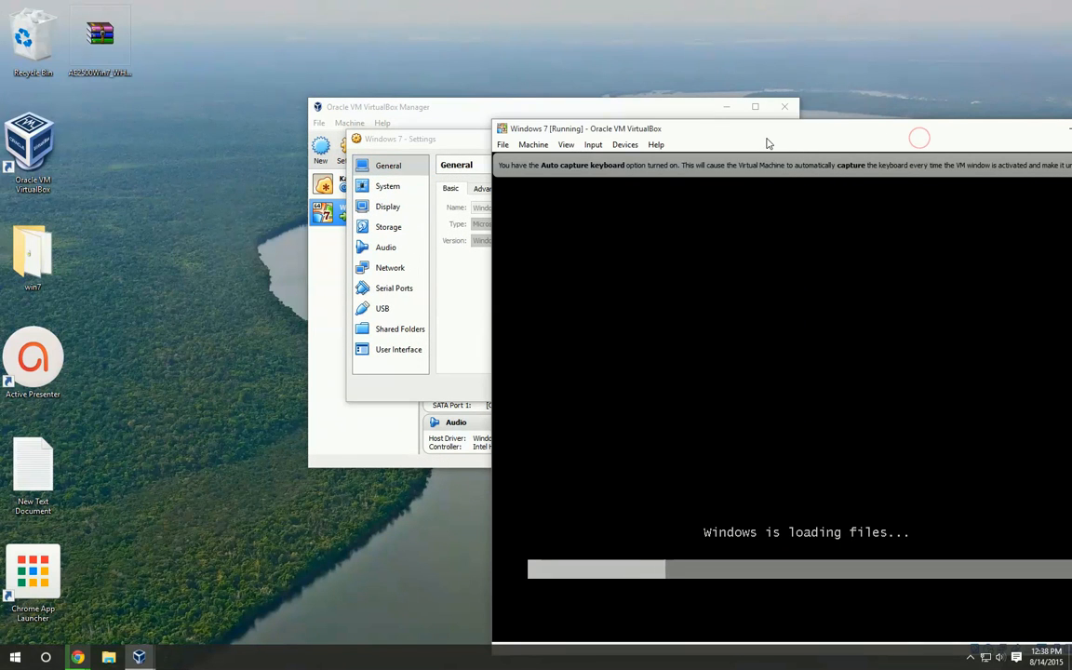
pyautogui.moveTo(769, 141); pyautogui.dragTo(500, 71)
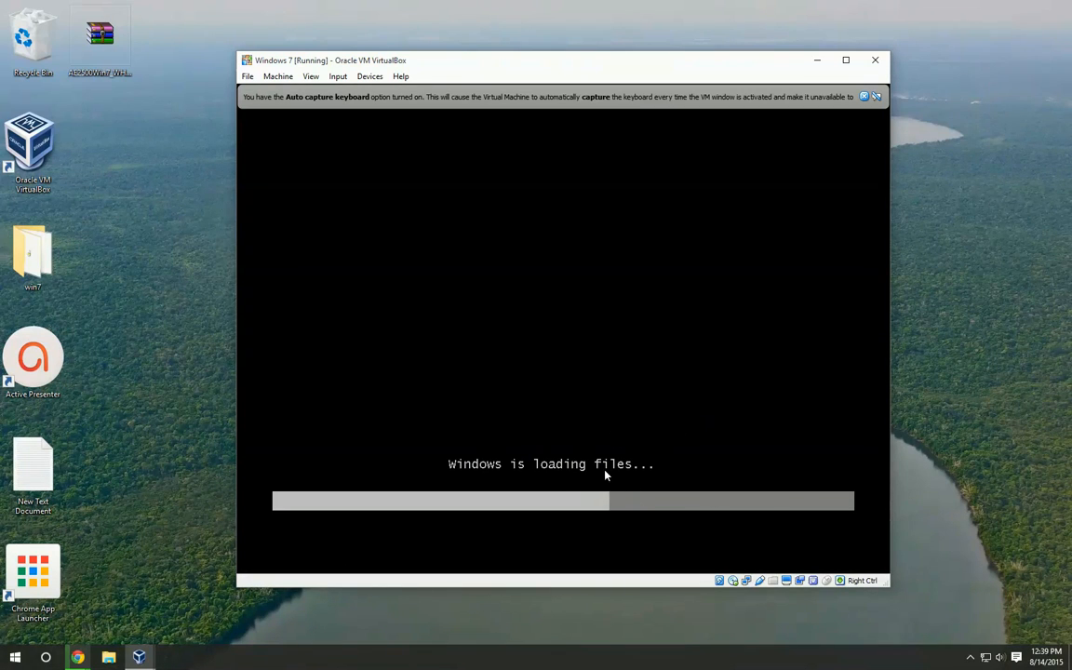
pyautogui.moveTo(318, 60)
pyautogui.mouseDown()
pyautogui.moveTo(225, 59)
pyautogui.moveTo(388, 44)
pyautogui.moveTo(332, 62)
pyautogui.mouseUp()
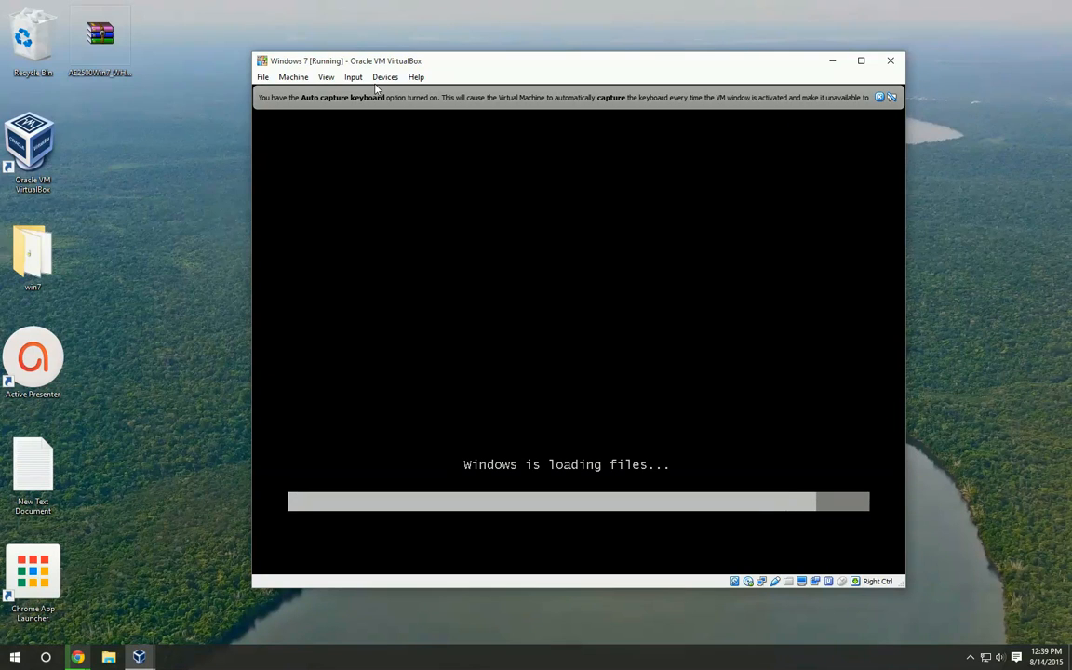
pyautogui.moveTo(389, 65); pyautogui.dragTo(342, 67)
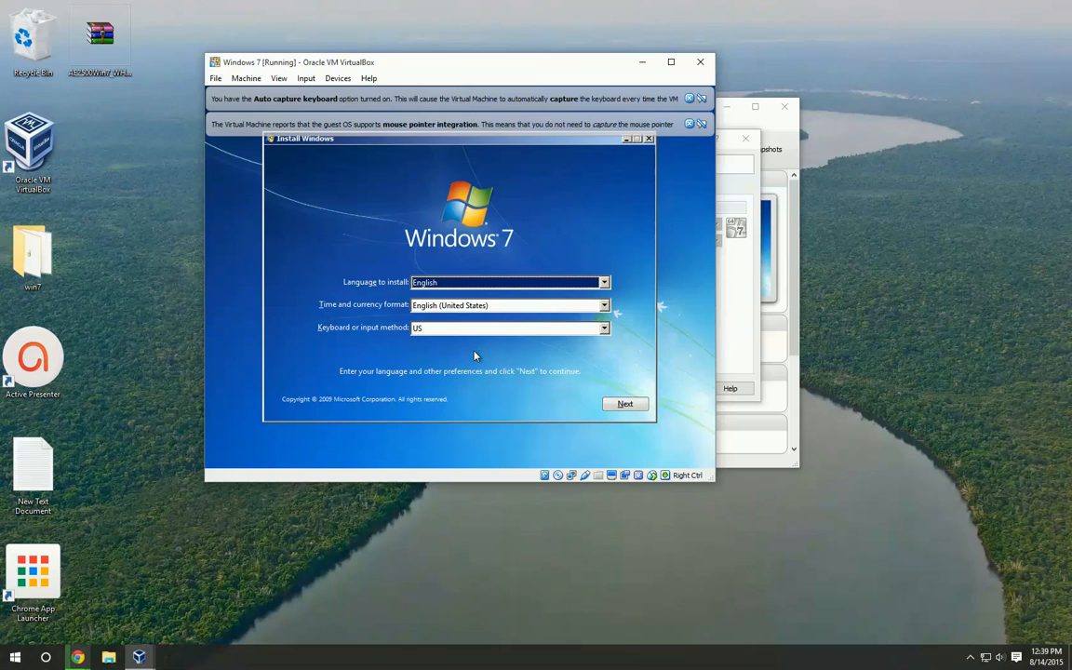
# Keep English, English (United States) format and the US keyboard in Windows setup, and start the installation
pyautogui.click(626, 404)
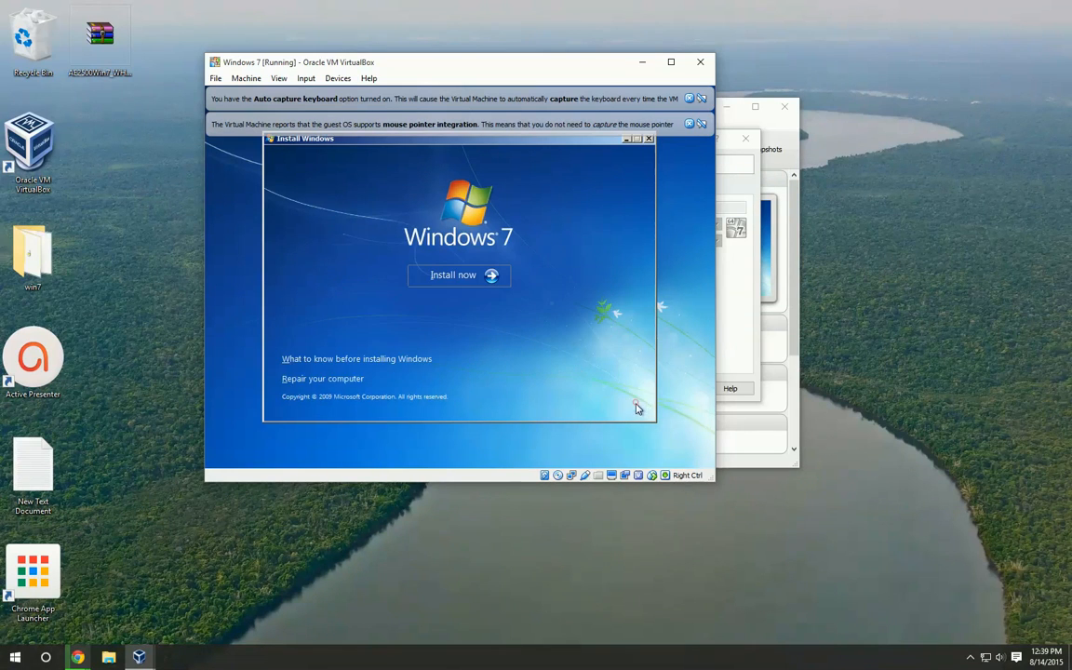
pyautogui.click(470, 276)
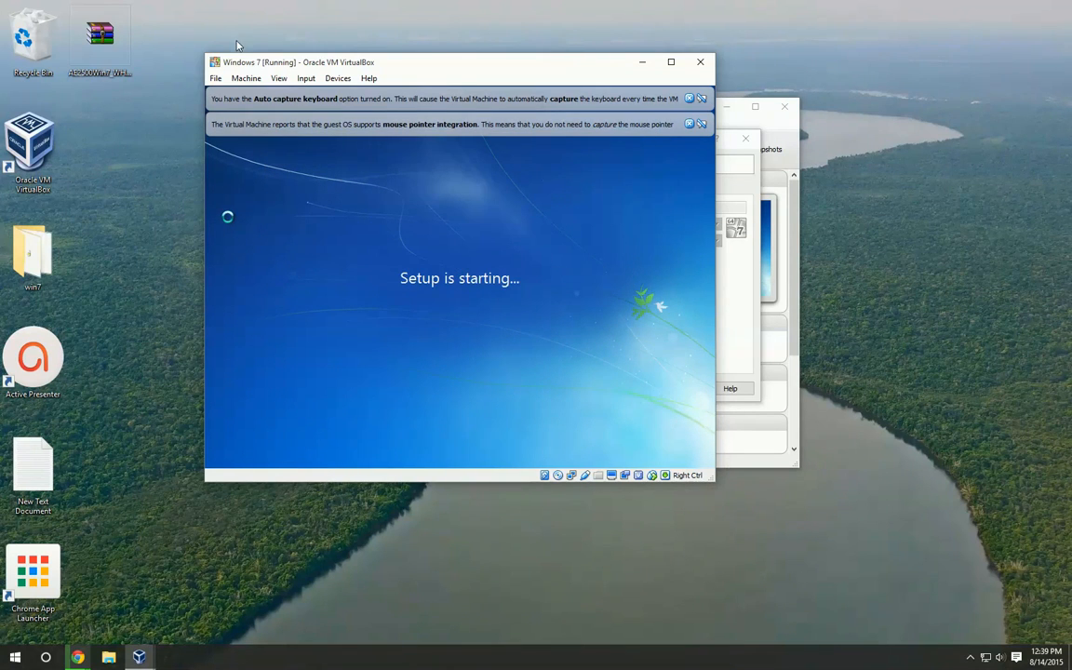
pyautogui.moveTo(236, 62); pyautogui.dragTo(287, 136)
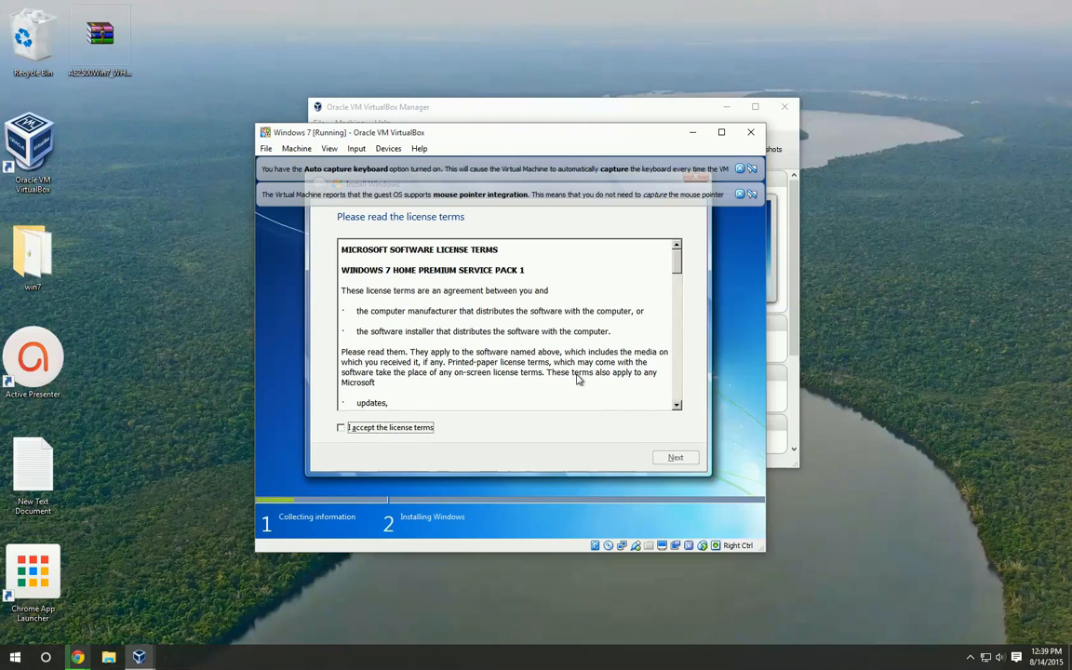
# Accept the license terms and start a Custom (advanced) installation on Disk 0 Unallocated Space
pyautogui.click(341, 427)
pyautogui.click(670, 455)
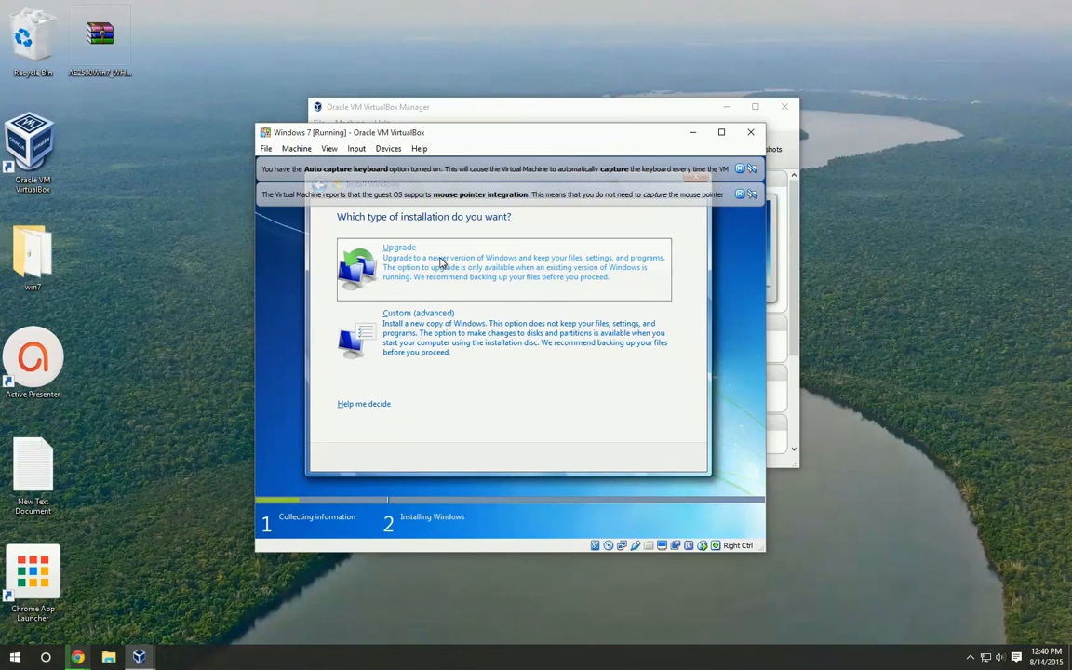
pyautogui.click(447, 326)
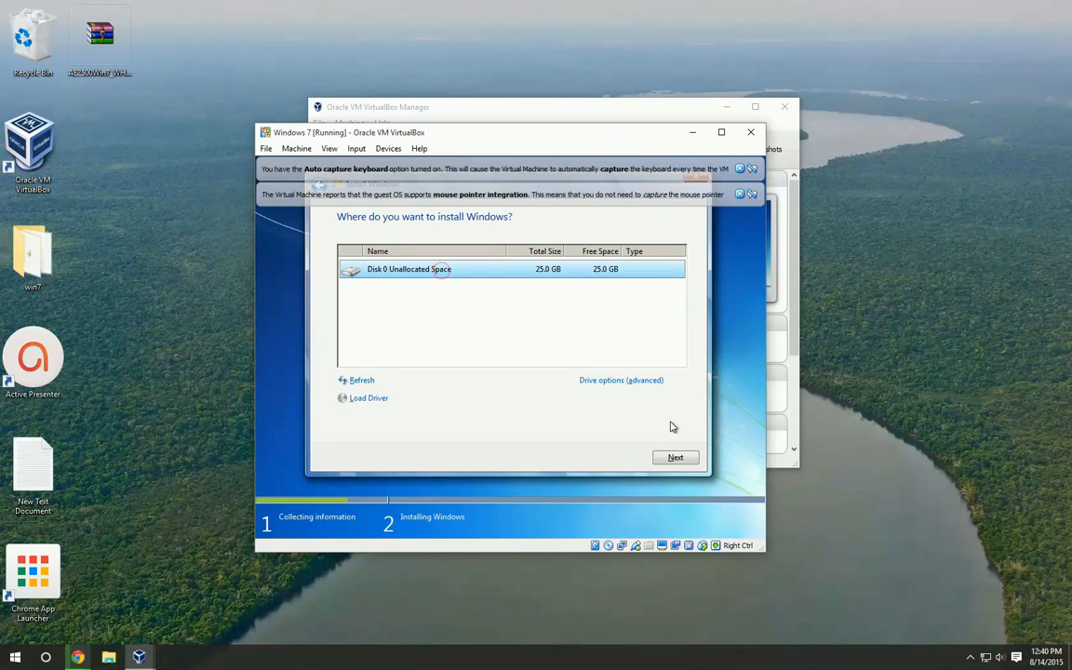
pyautogui.click(676, 457)
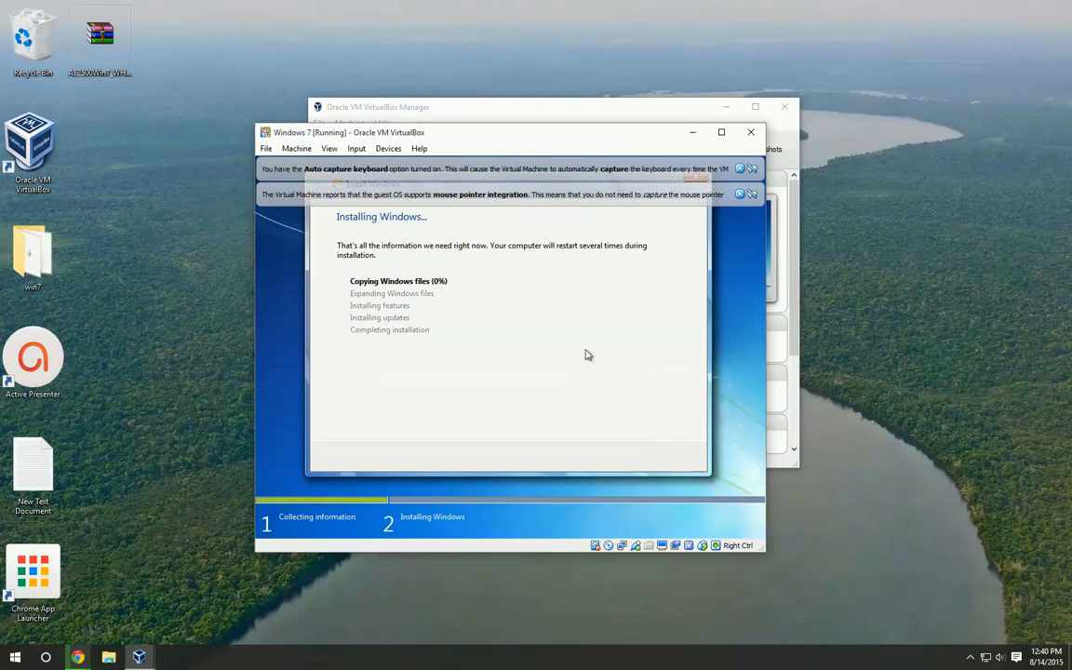
pyautogui.moveTo(410, 137); pyautogui.dragTo(388, 122)
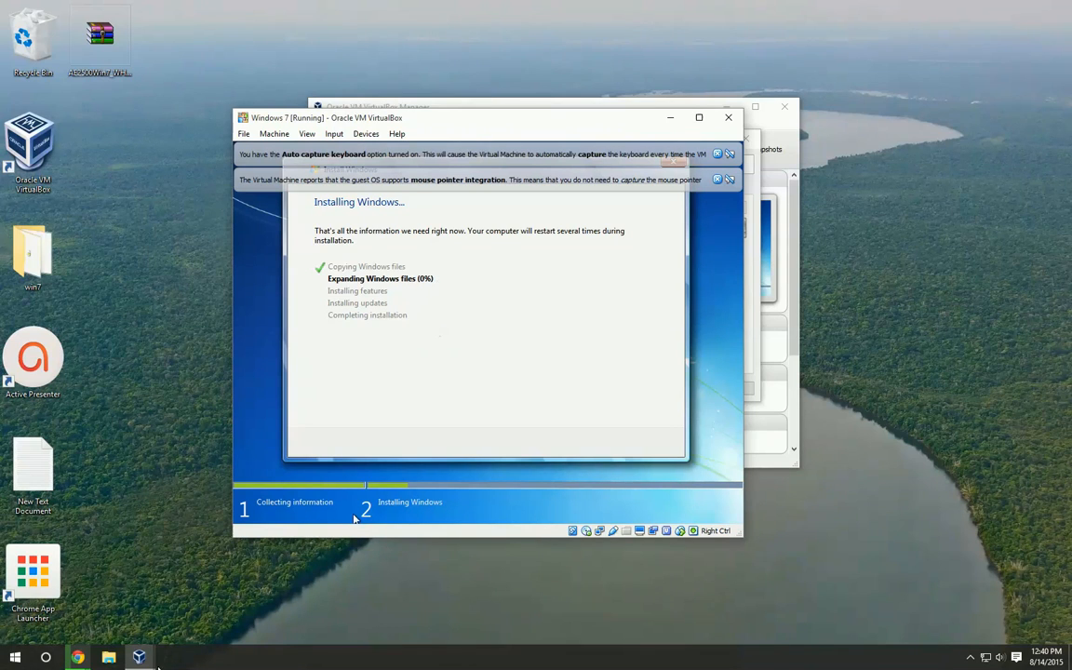
pyautogui.click(970, 657)
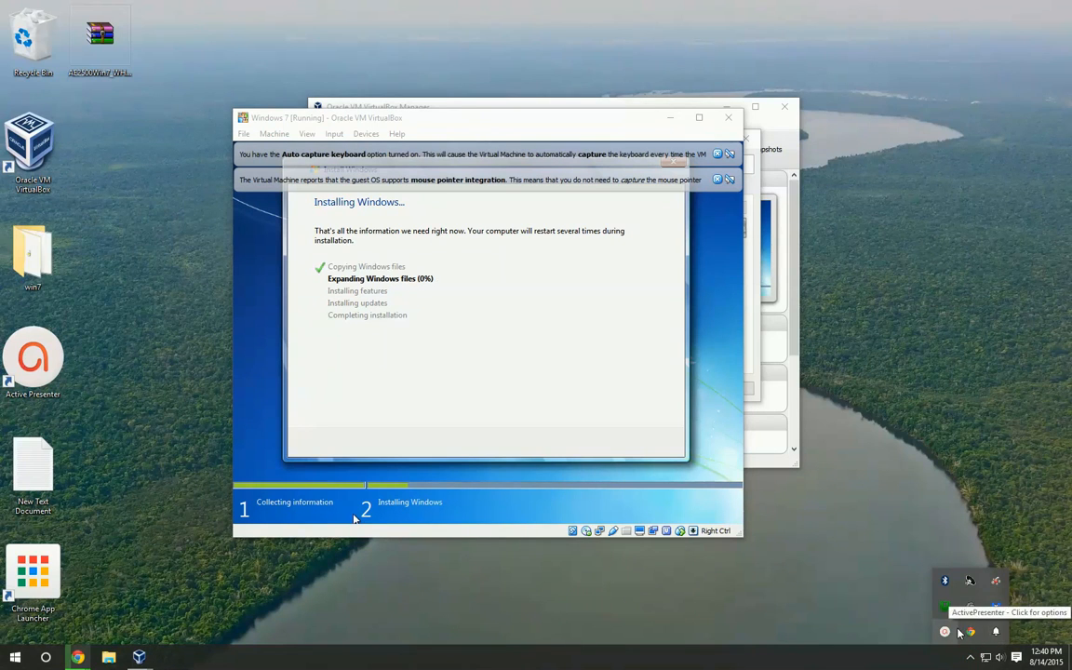
pyautogui.click(946, 634)
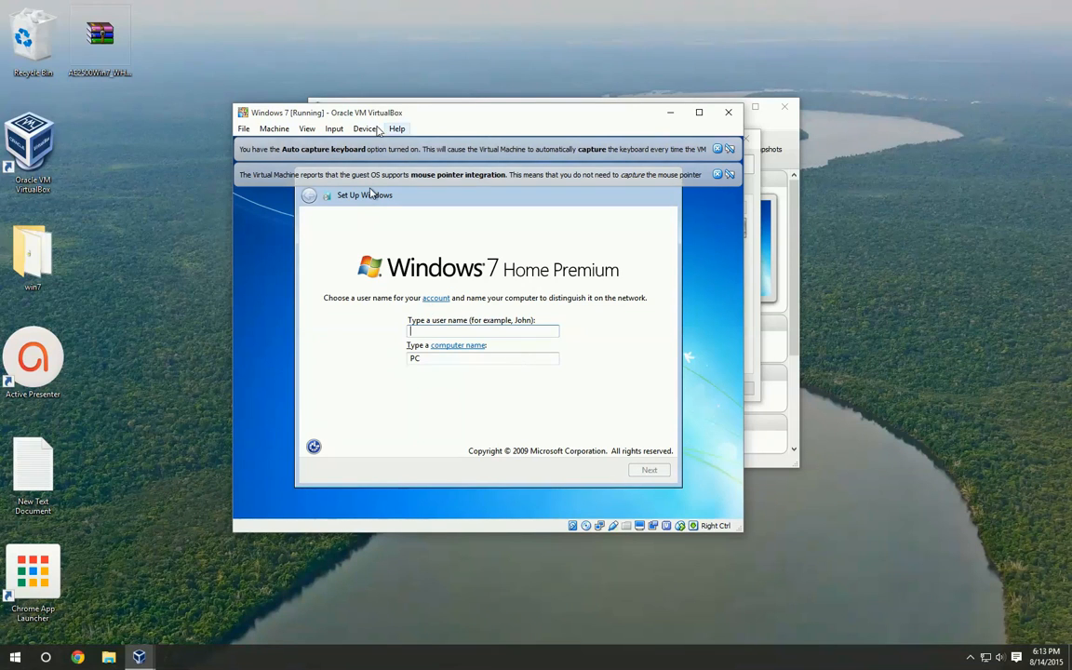
# Maximize the virtual machine window and enter the account's user name, keeping the computer name derived from it
pyautogui.click(462, 111)
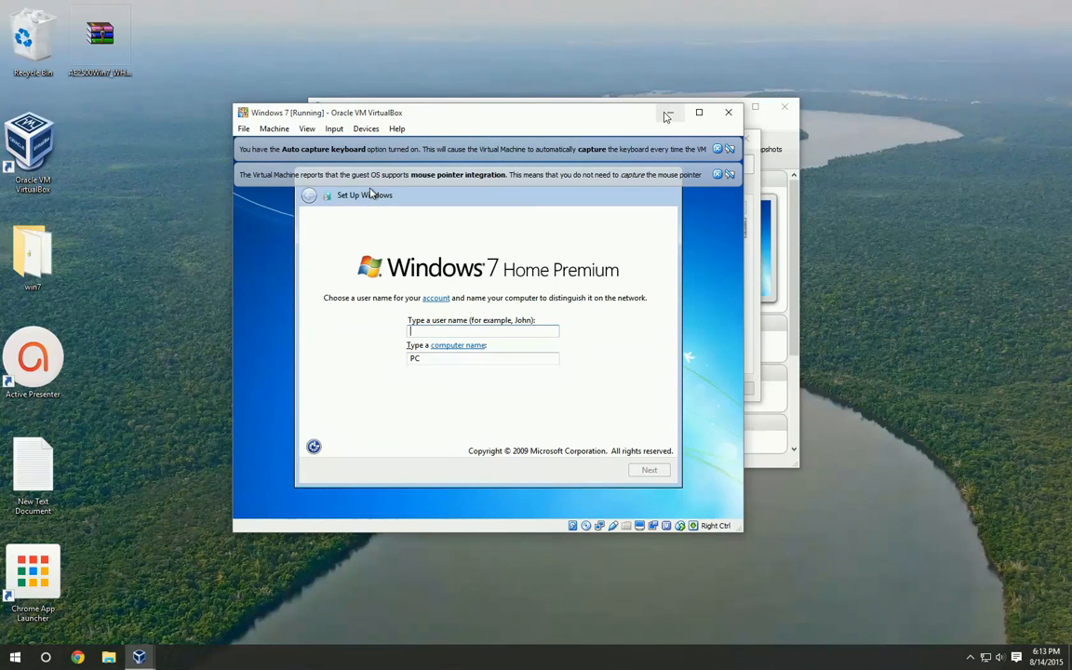
pyautogui.click(699, 112)
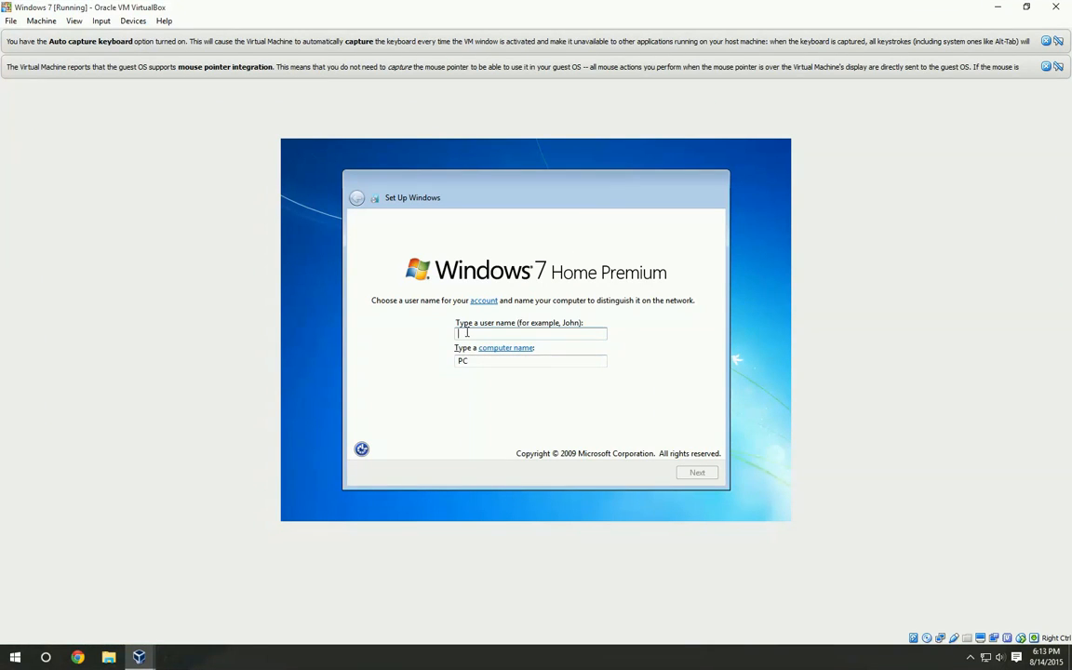
pyautogui.write('charlieda')
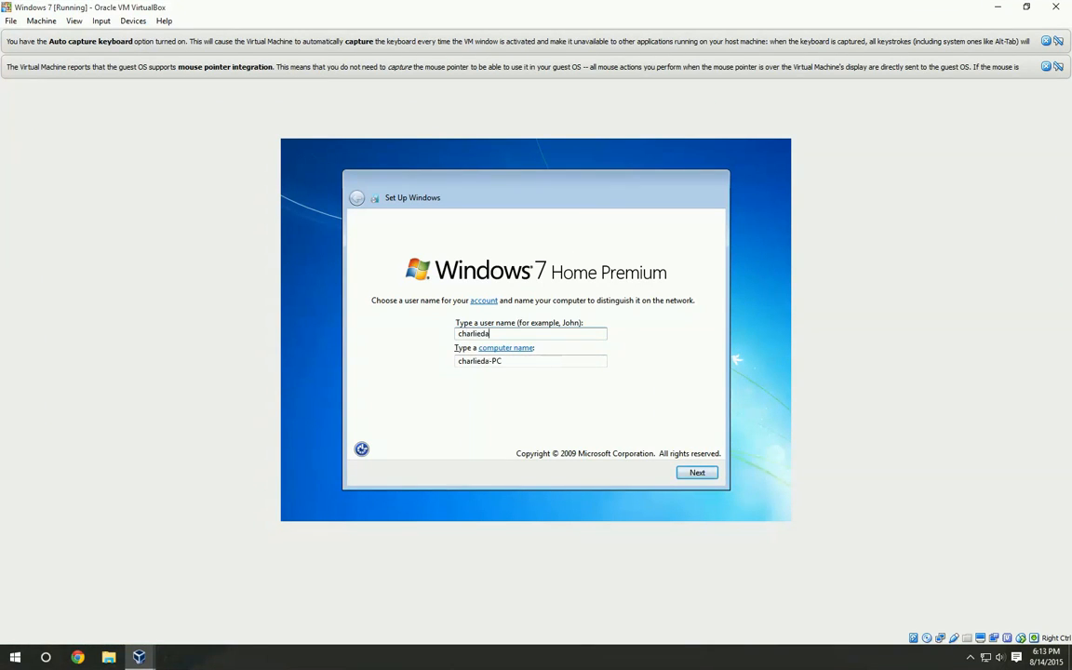
pyautogui.write('v')
pyautogui.press('BackSpace')
pyautogui.press('BackSpace')
pyautogui.press('BackSpace')
pyautogui.press('BackSpace')
pyautogui.press('BackSpace')
pyautogui.press('BackSpace')
pyautogui.press('BackSpace')
pyautogui.write('served')
pyautogui.click(696, 471)
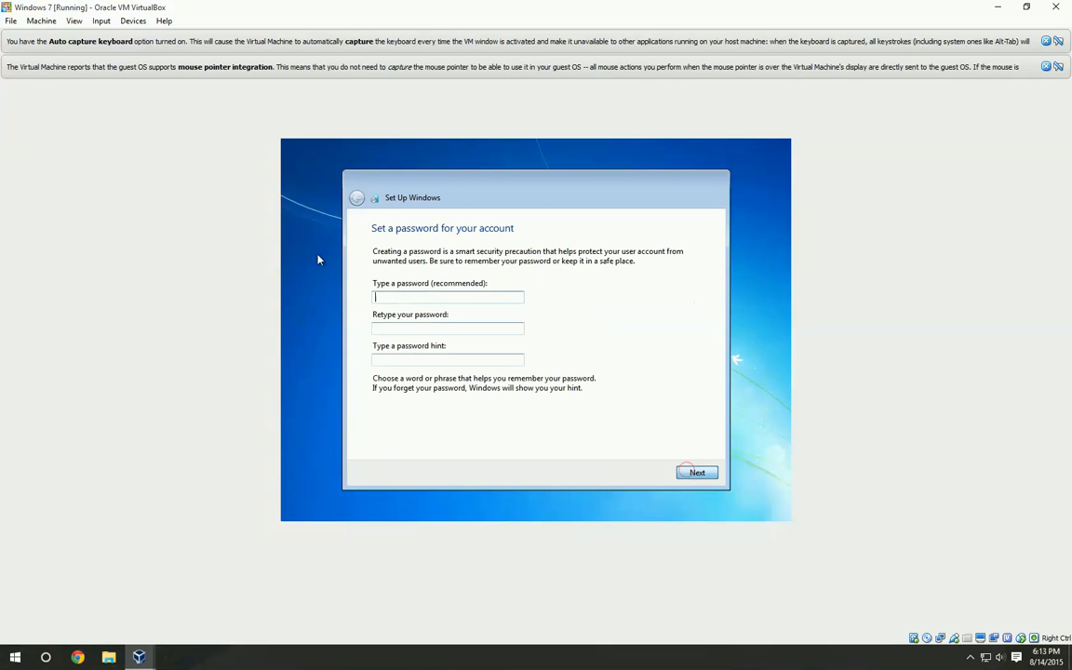
# Enter and retype the account password, and set the password hint to awesome
pyautogui.click(400, 293)
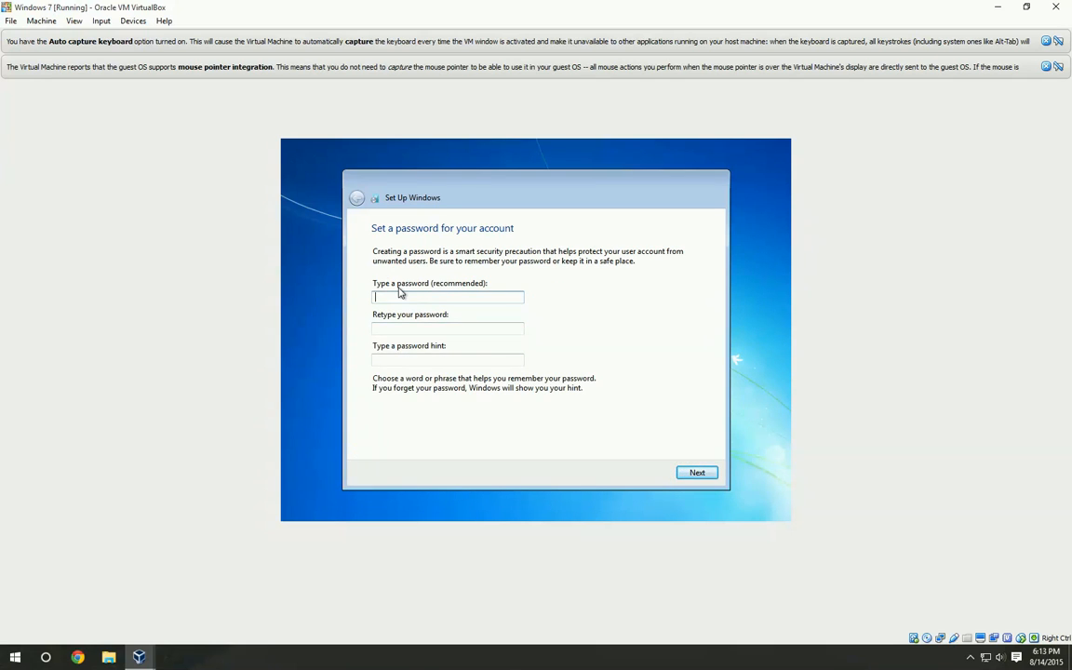
pyautogui.write('p')
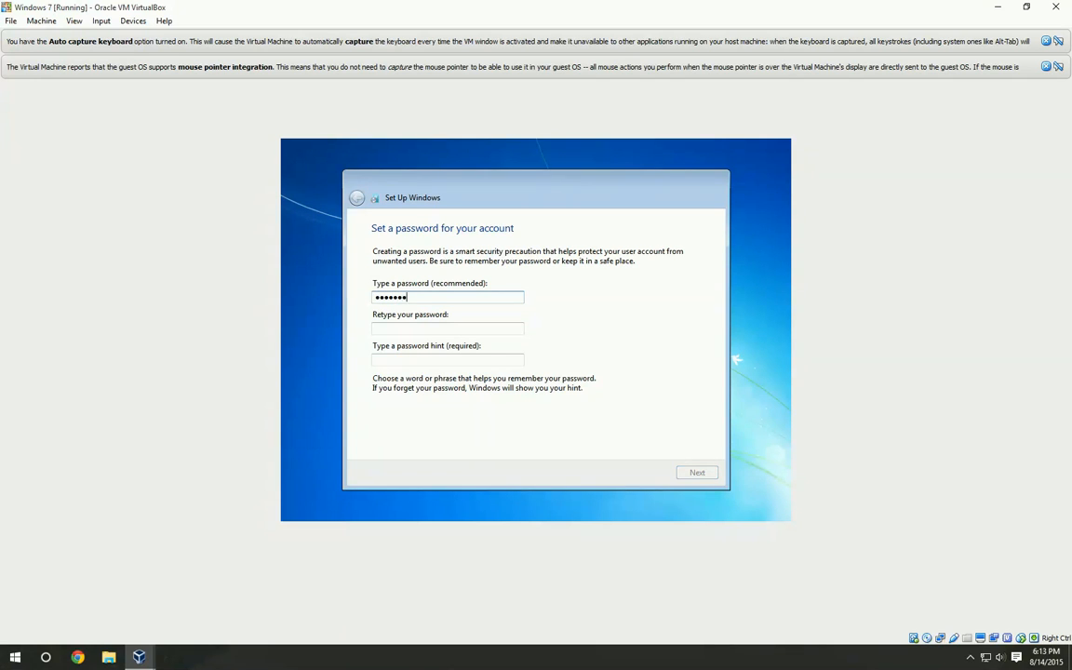
pyautogui.write('ssword123')
pyautogui.press('Tab')
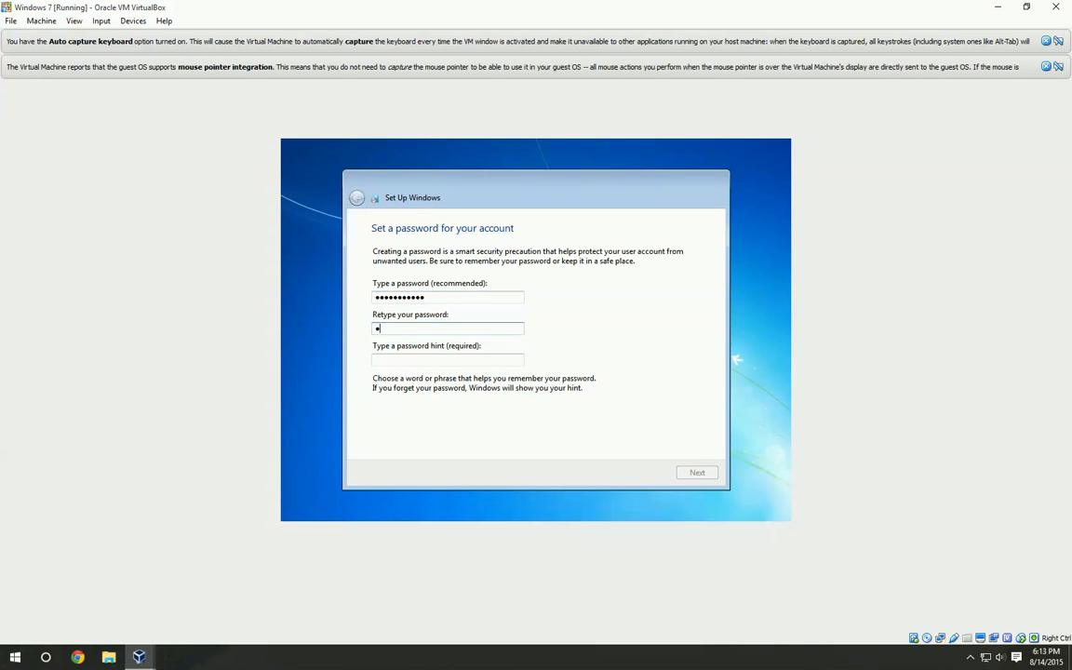
pyautogui.write('password123')
pyautogui.press('Tab')
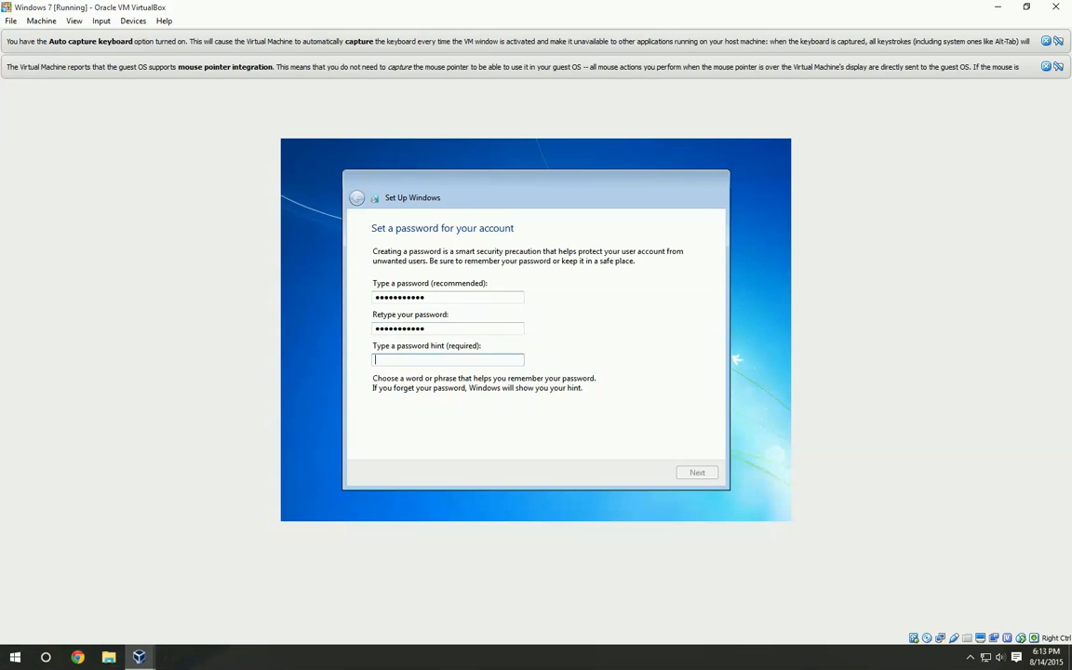
pyautogui.write('awesome')
pyautogui.click(691, 473)
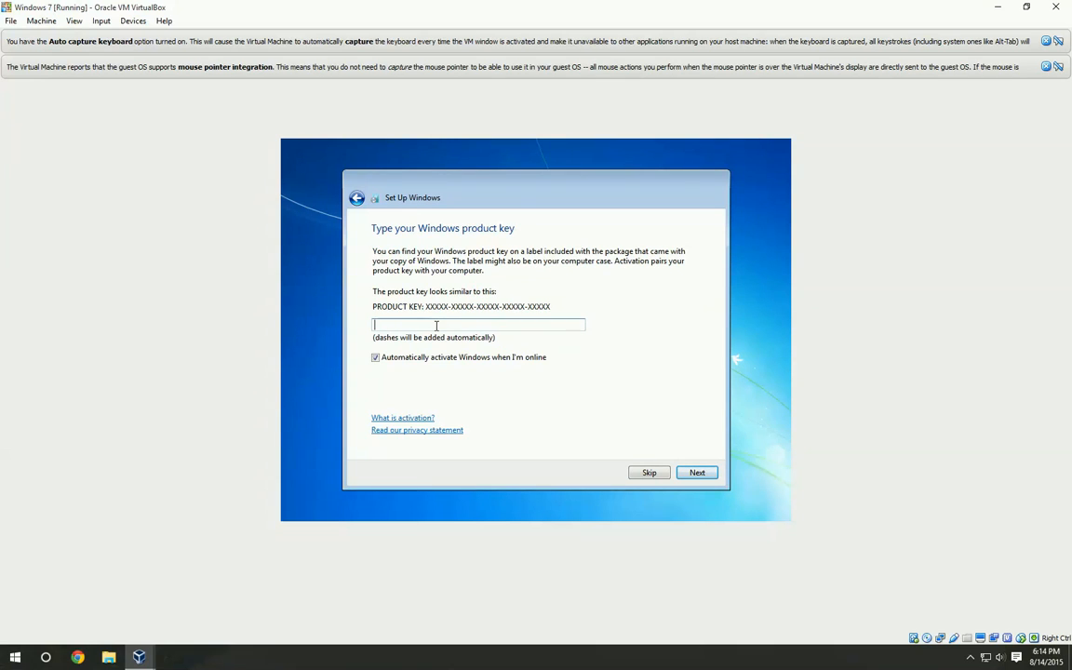
# Turn off automatic Windows activation when online and skip entering the product key
pyautogui.click(375, 358)
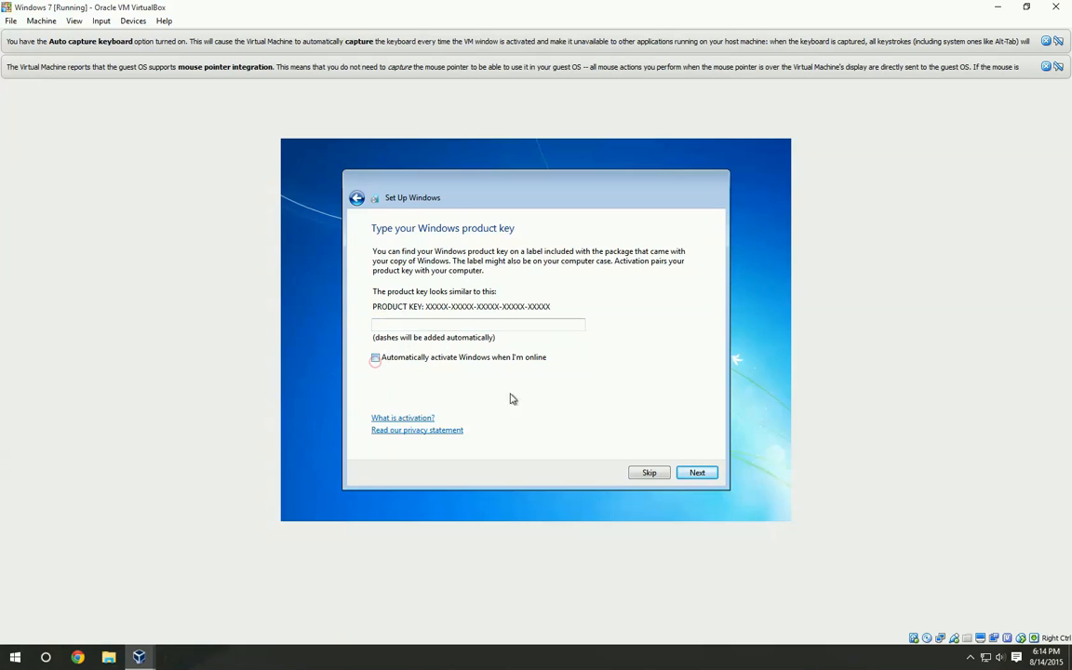
pyautogui.click(652, 472)
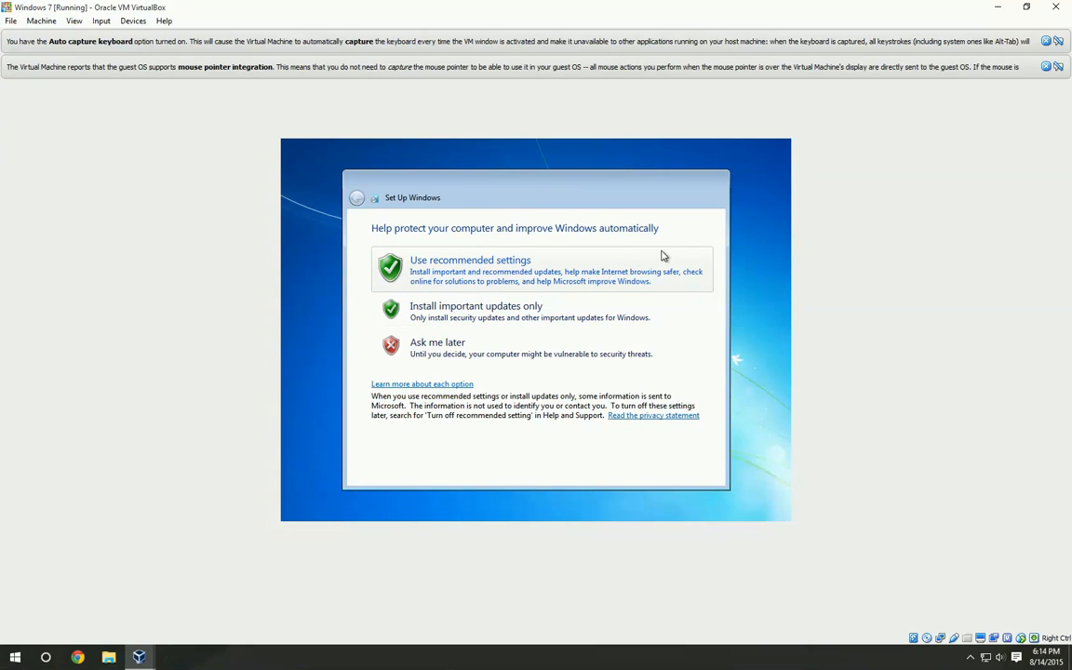
# Use the recommended protection settings, accept the Pacific Time date and time settings, and choose Home network as the location
pyautogui.click(486, 278)
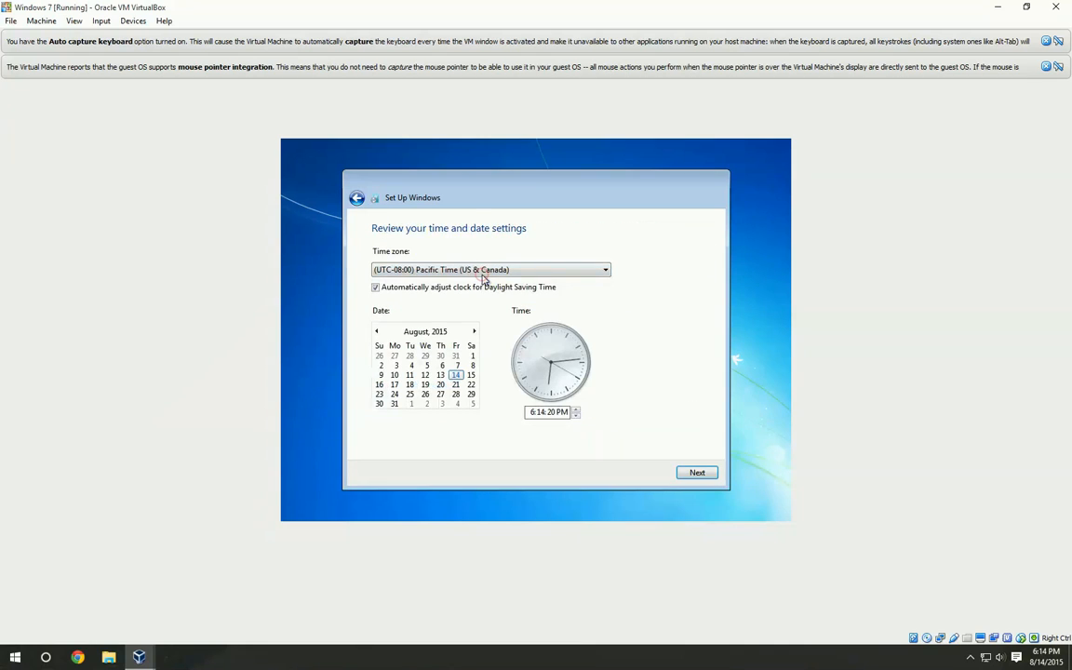
pyautogui.click(697, 471)
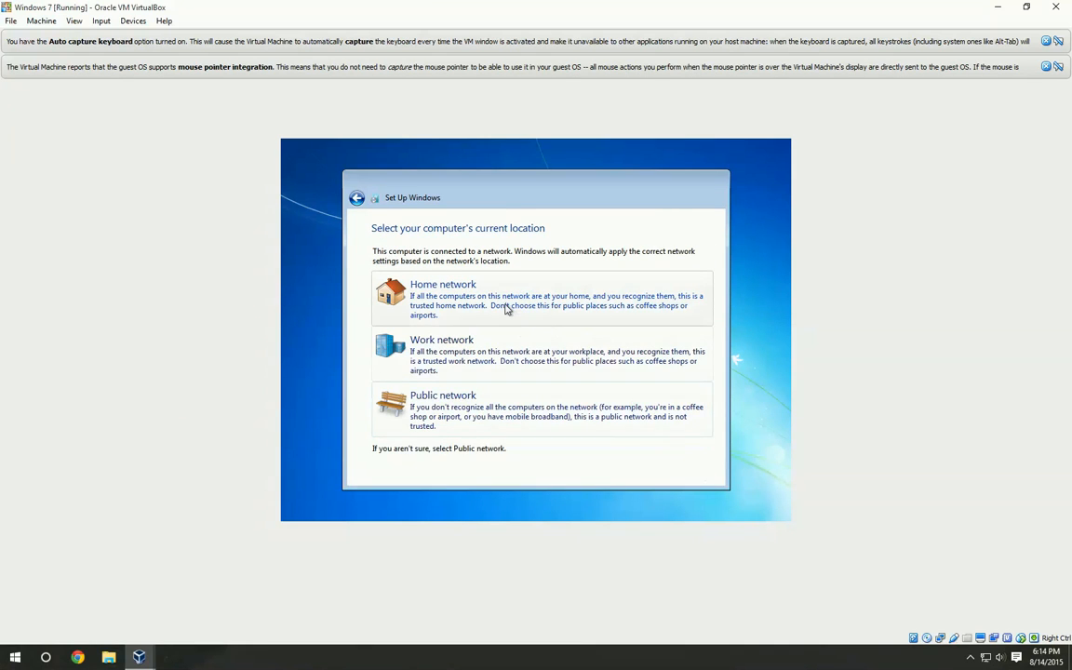
pyautogui.click(507, 309)
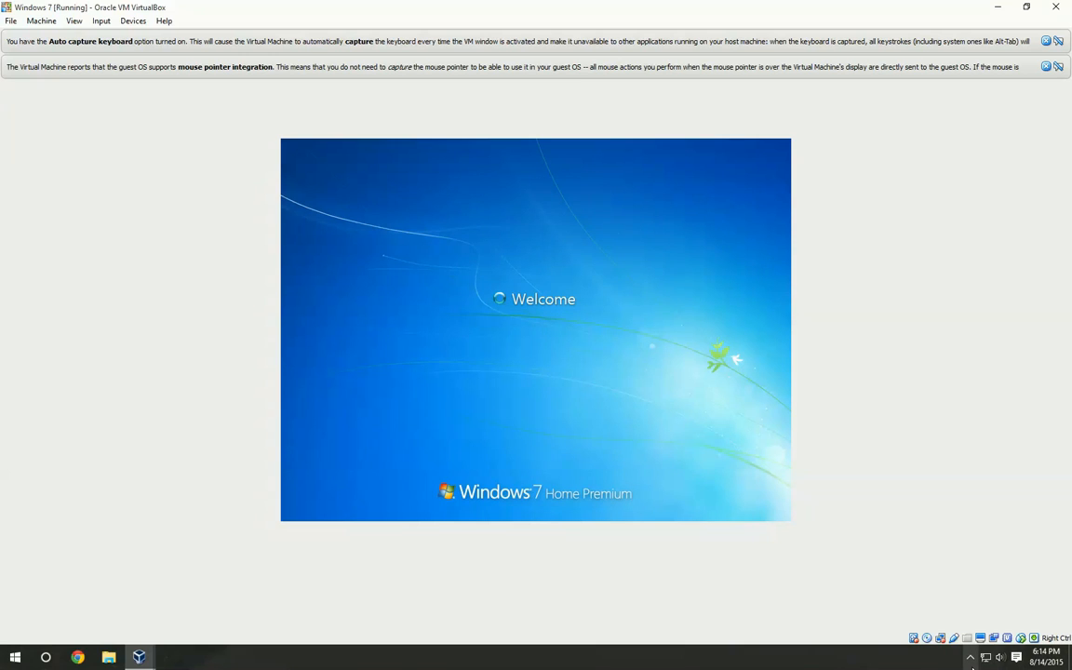
pyautogui.click(972, 658)
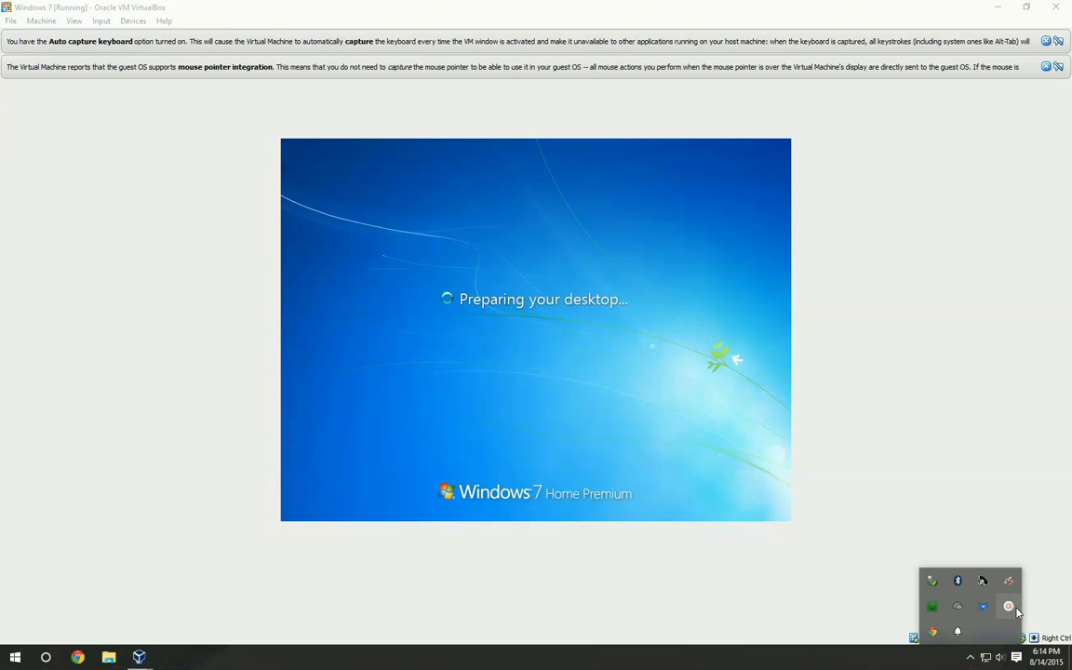